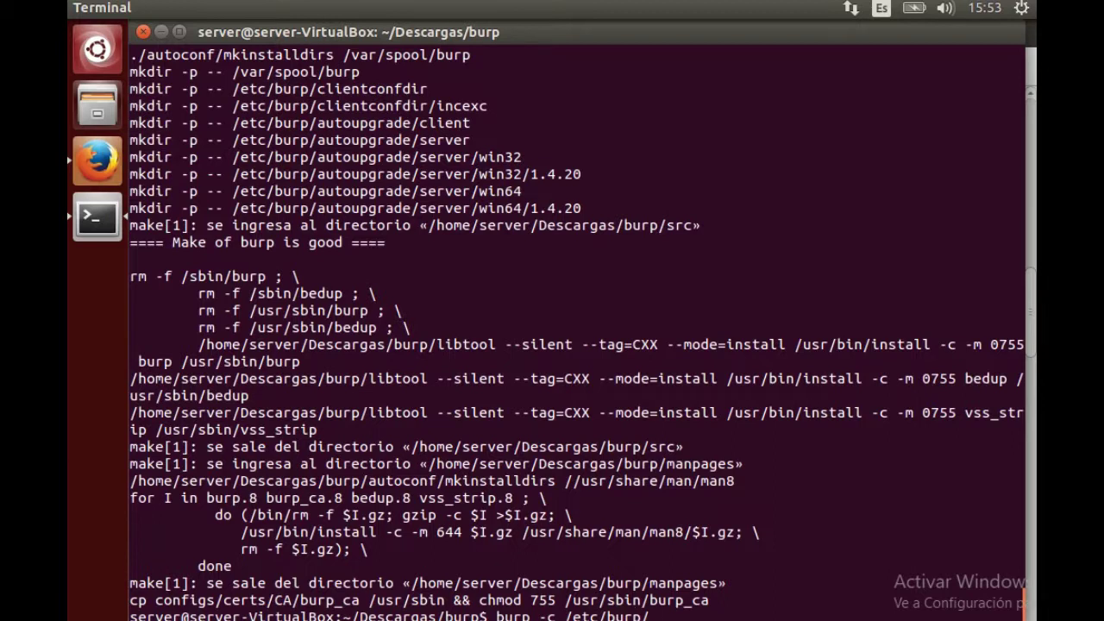
Start the burp server with /etc/burp/burp-server.conf, then show the Windows PC's Equipo drives
type("burp-s")
key("Tab")
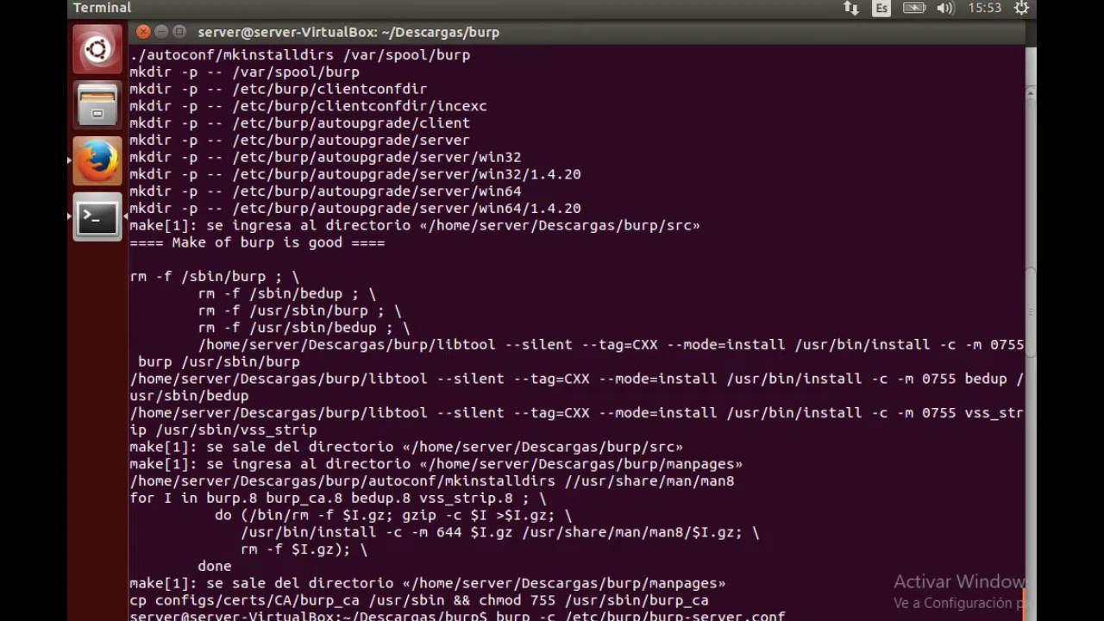
key("Return")
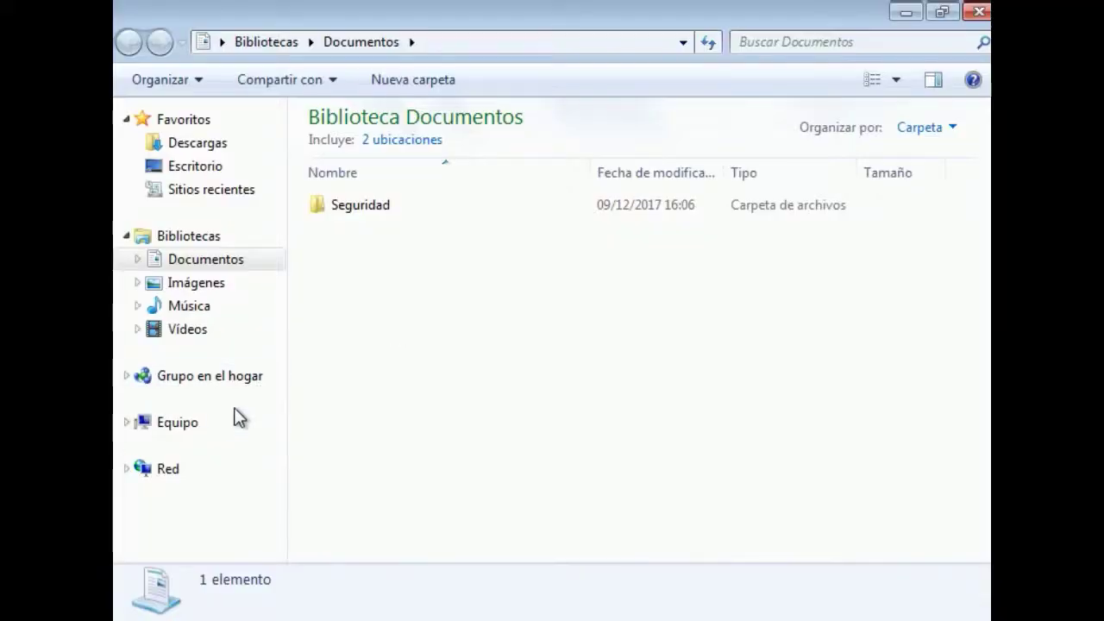
left_click(228, 422)
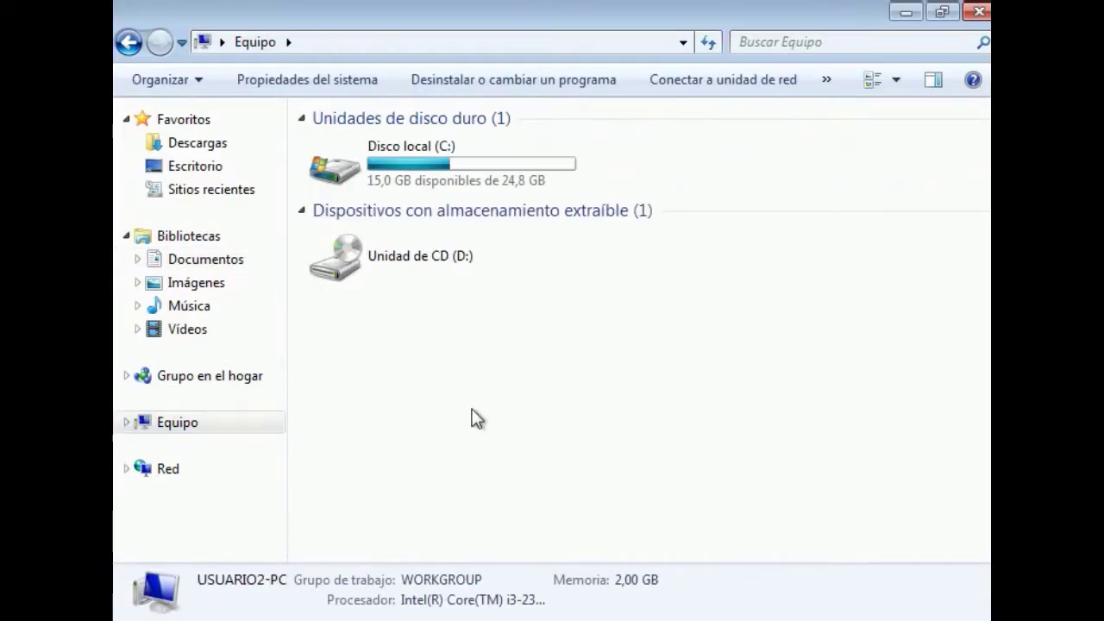
Check the computer's system properties (Windows 7, 32-bit), then minimize both windows
right_click(478, 419)
left_click(562, 395)
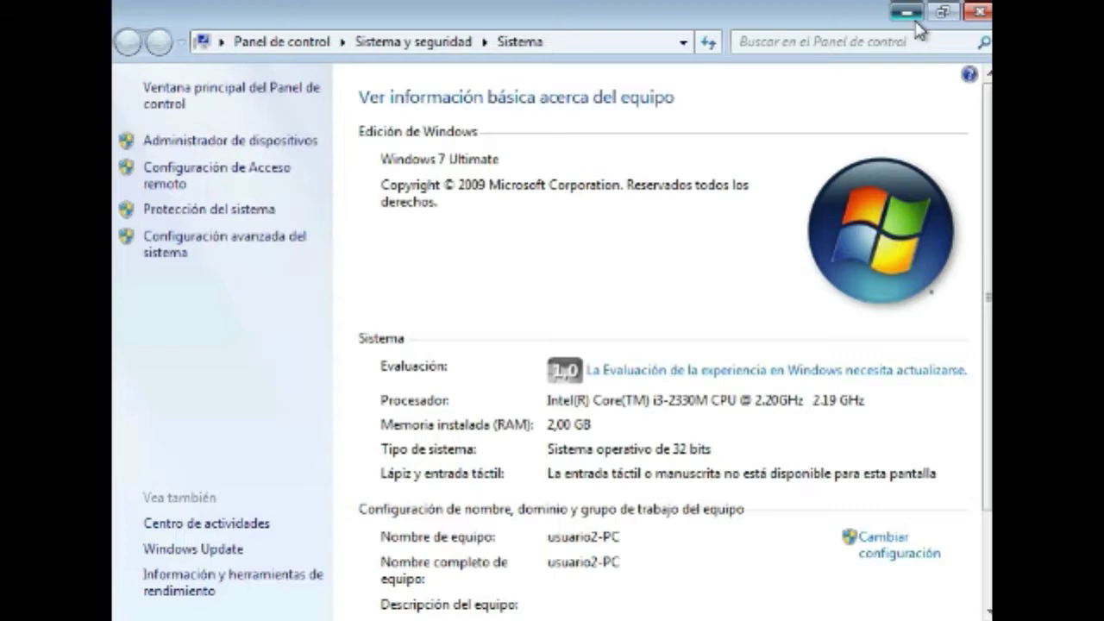
left_click(908, 14)
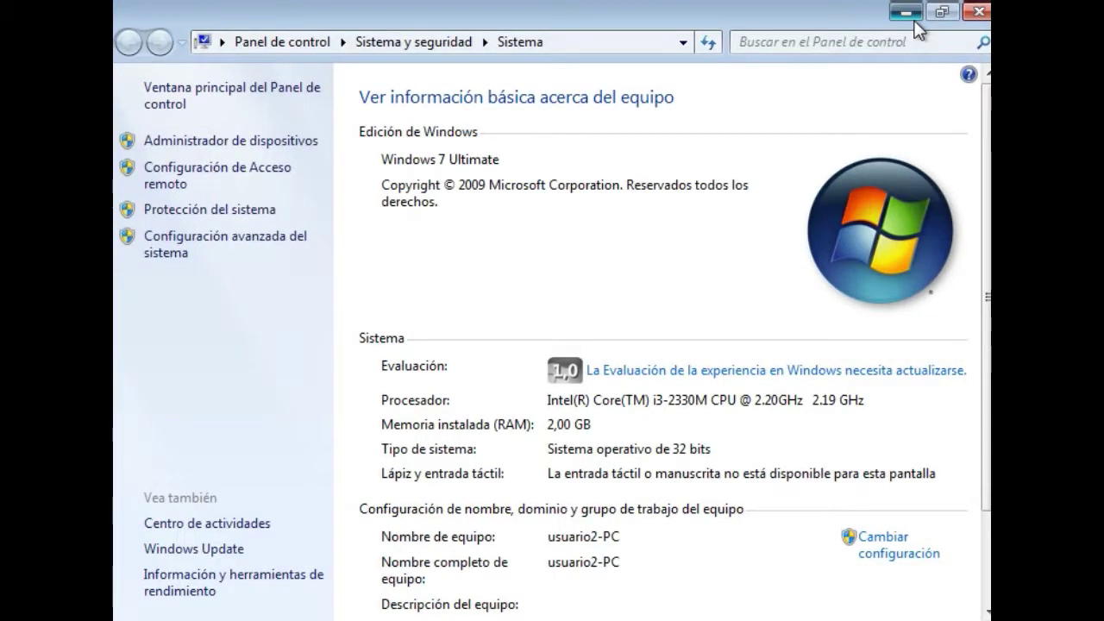
left_click(906, 13)
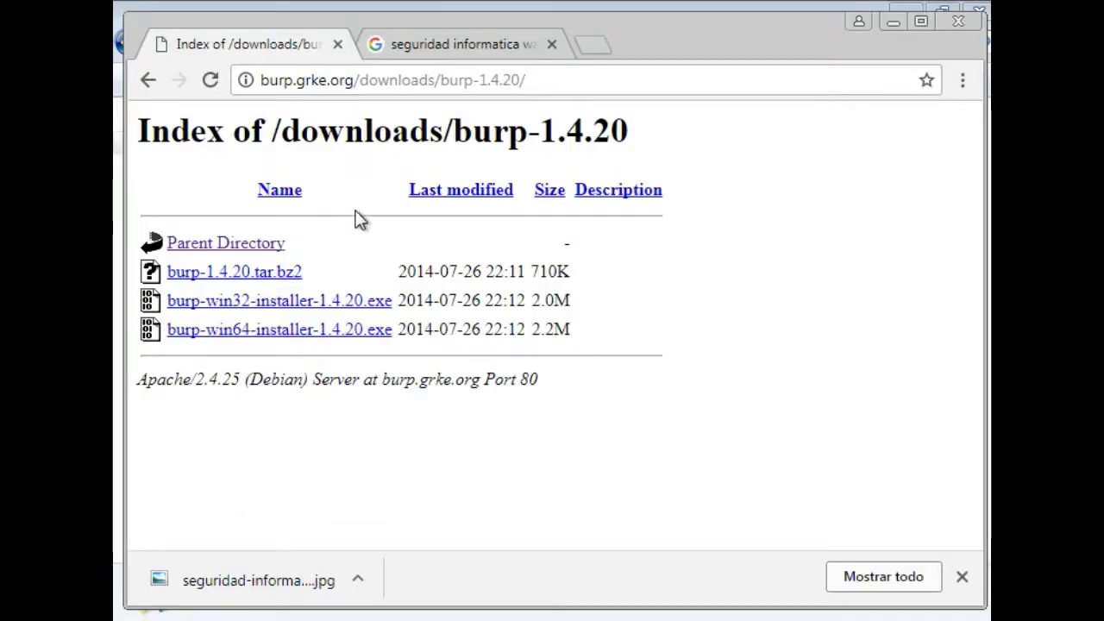
Download and run the burp 1.4.20 win32 installer and start entering server address 192
left_click(378, 302)
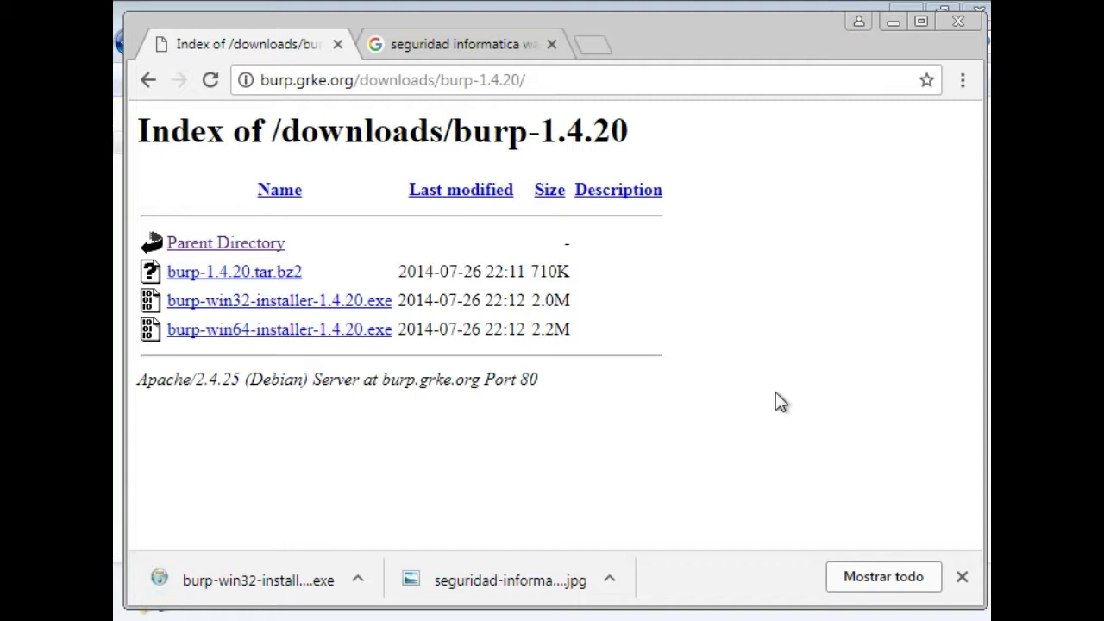
key("Return")
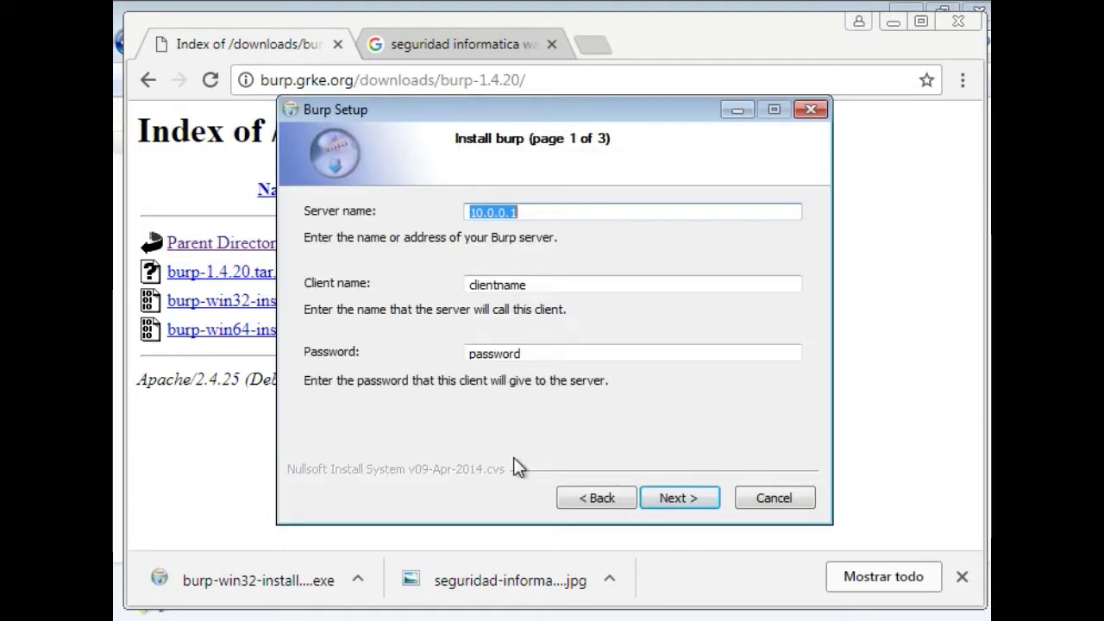
type("10")
key("BackSpace")
type("92")
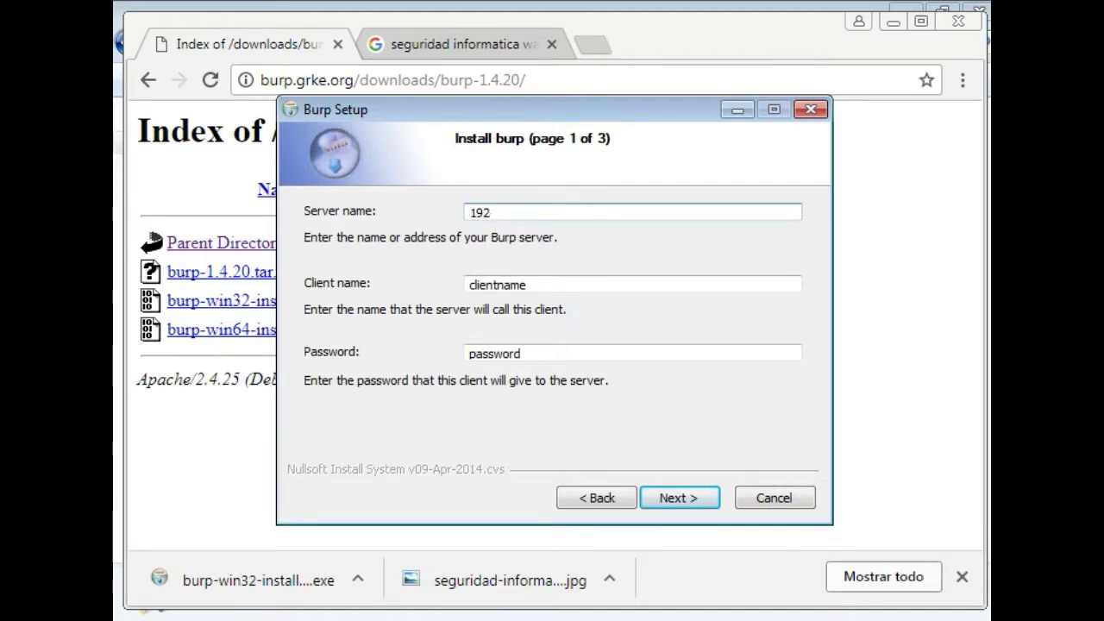
Open a Command Prompt from the Start menu with cm and begin a ping command
key("super")
type("cm")
key("Return")
type("pinf")
key("BackSpace")
Ping 192.168.2.7, confirm 4 replies with 0% loss, and minimize the Command Prompt
type("g 1")
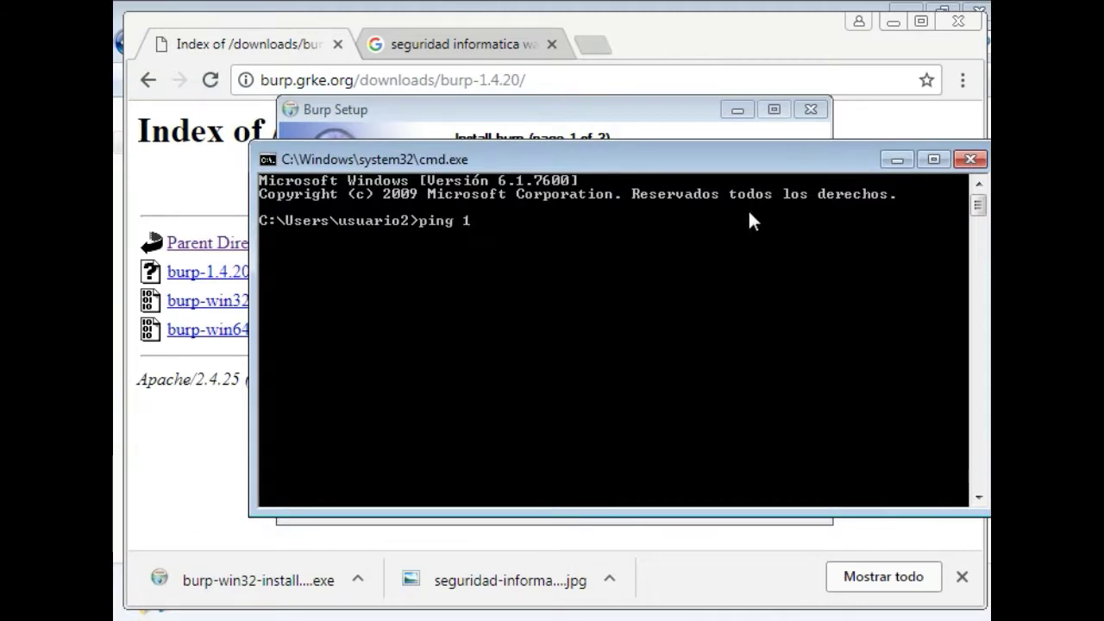
type("92.168")
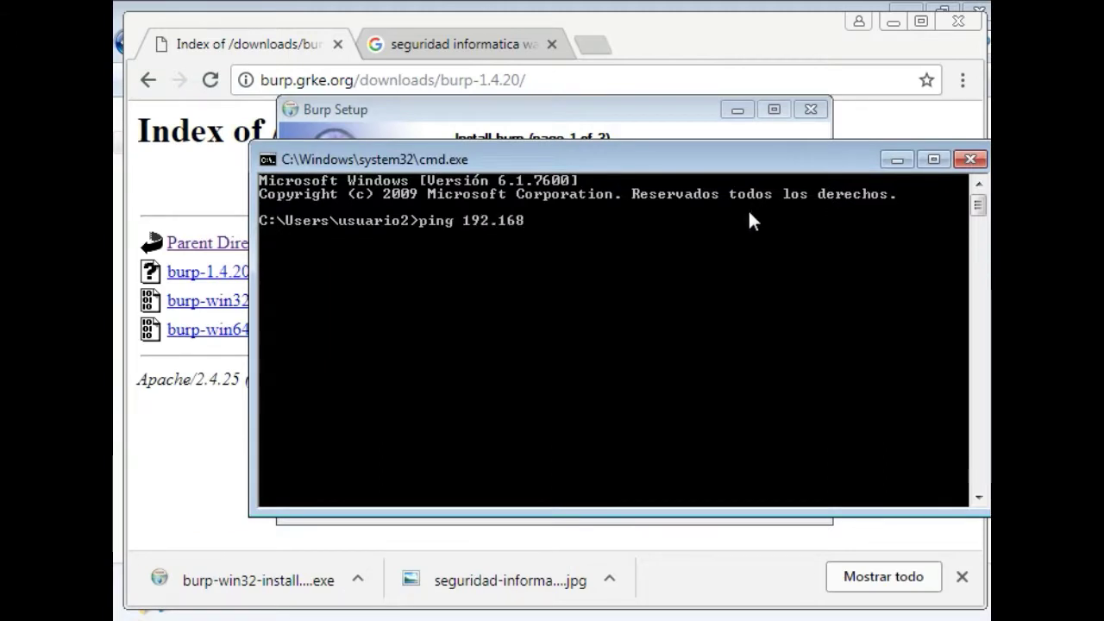
type(".2.1")
key("BackSpace")
type("7")
key("Return")
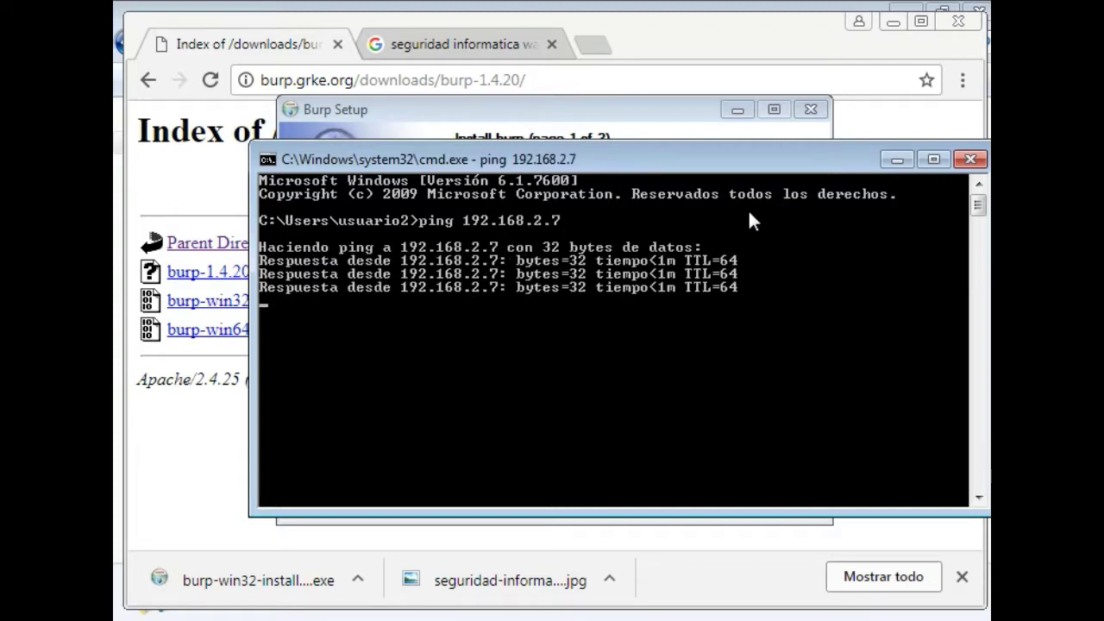
left_click(899, 163)
Enter server 192.168.2.7, client name testclient and a new password, then continue to polling settings
type(".")
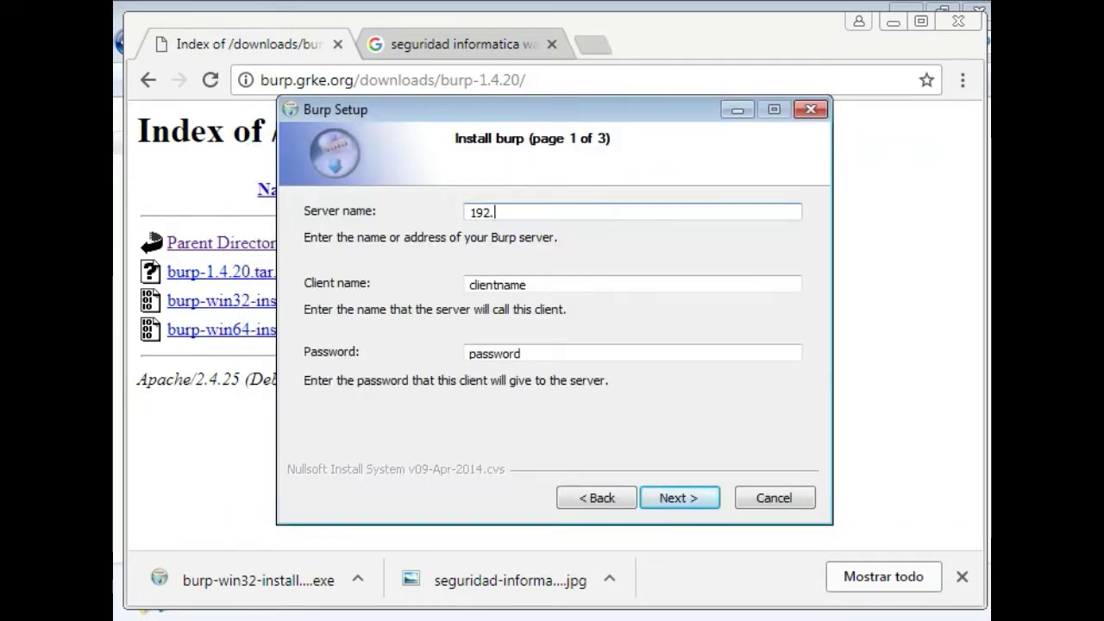
key("BackSpace")
key("BackSpace")
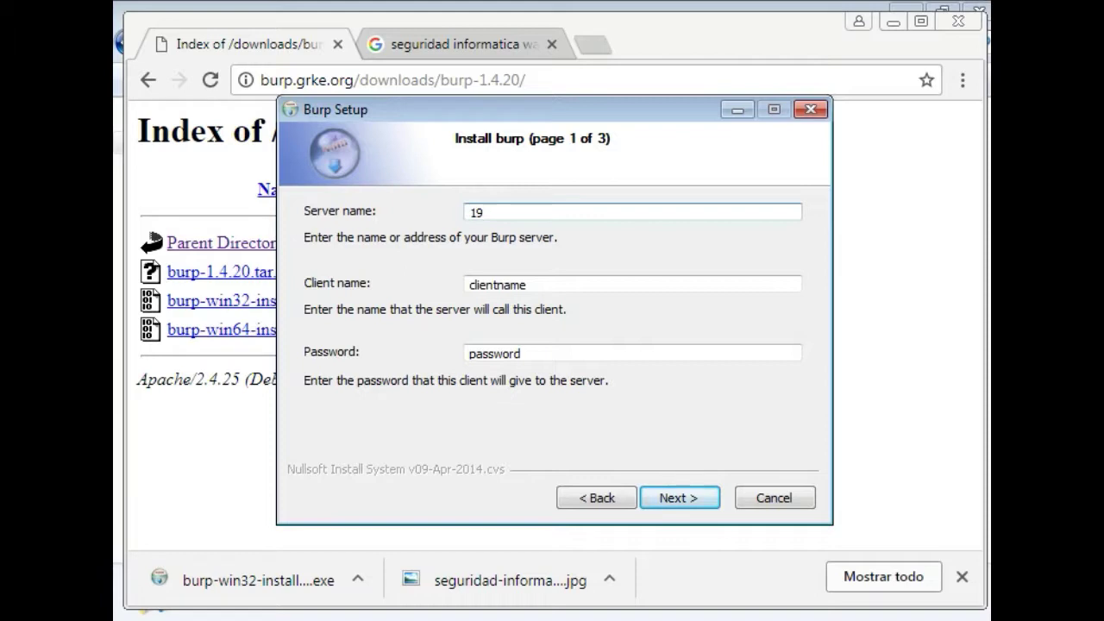
type("2.168.2.7")
left_click(643, 282)
double_click(642, 282)
type("test")
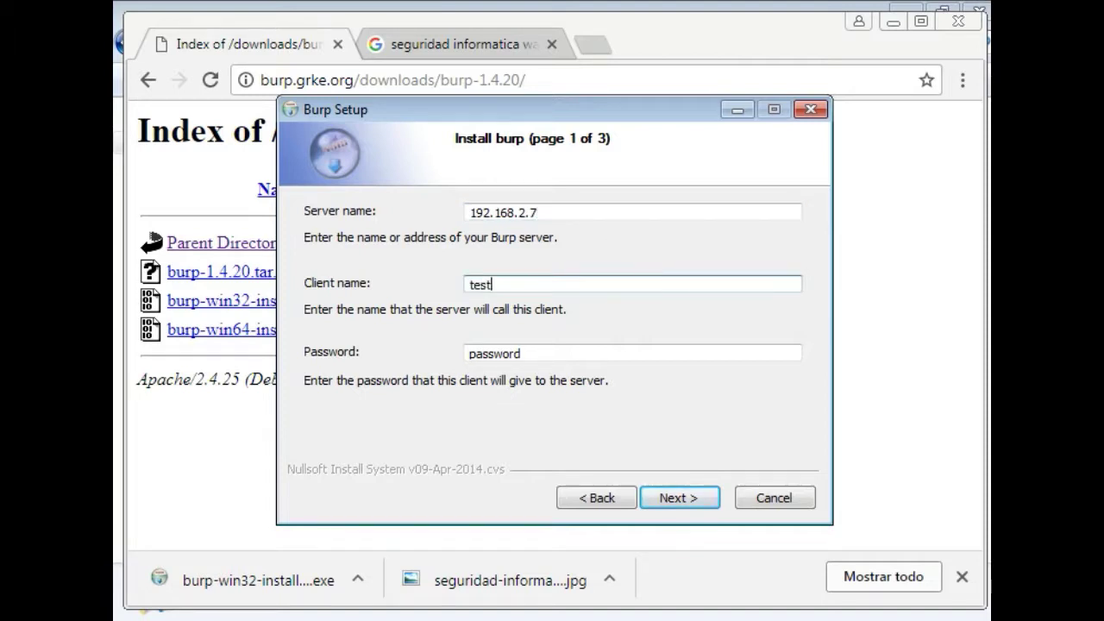
type("client")
double_click(499, 353)
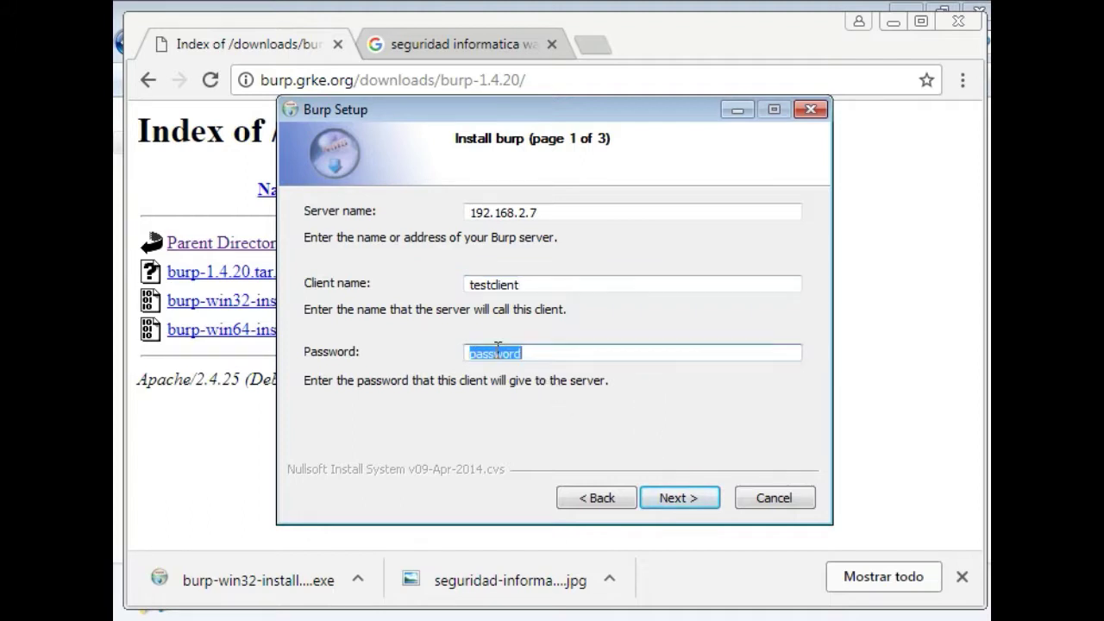
type("abcd")
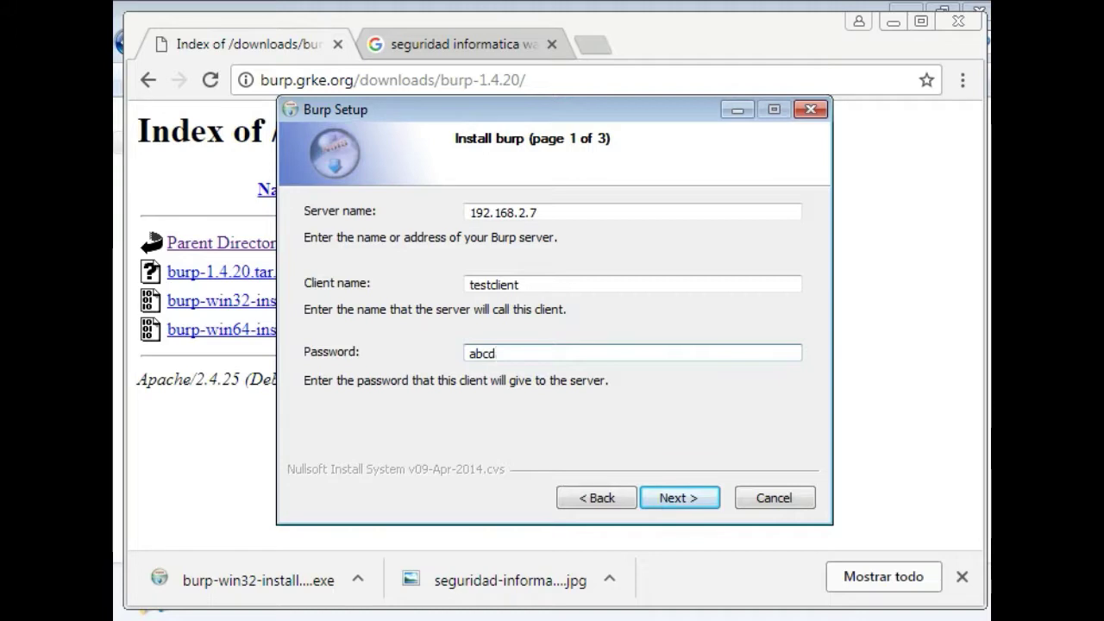
type("fgh")
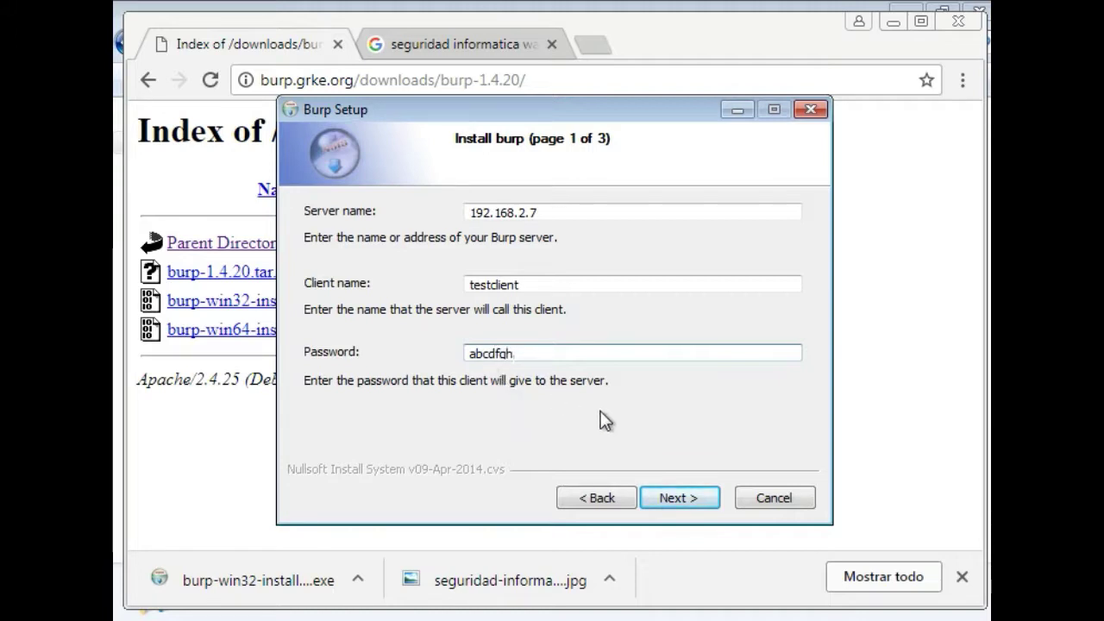
left_click(670, 496)
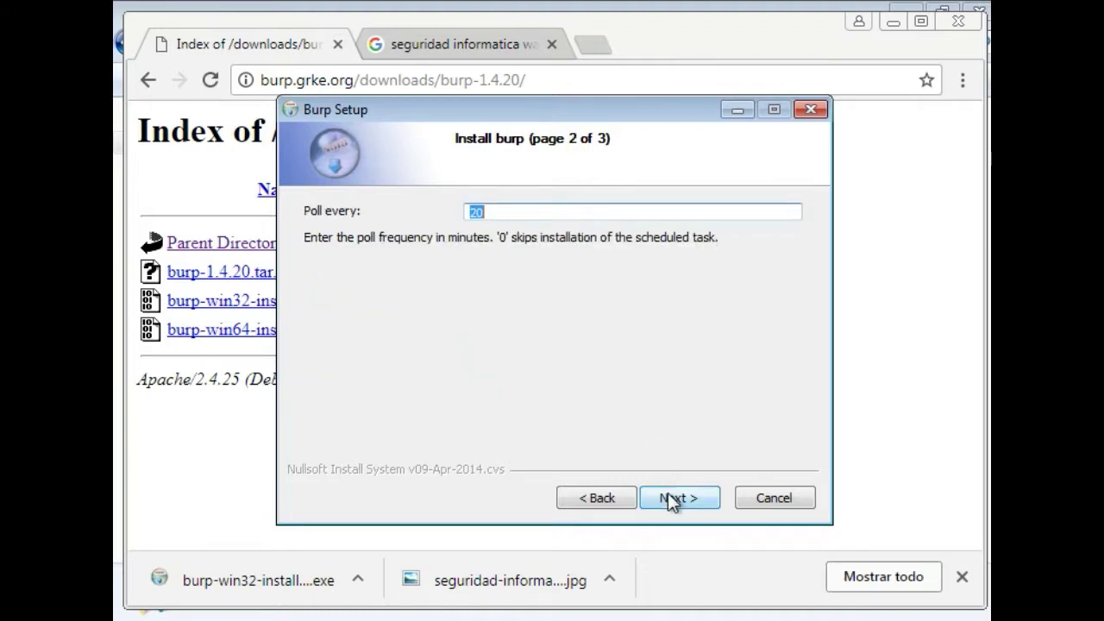
Set an encryption password and allow the server to upgrade the client and start restores
left_click(668, 492)
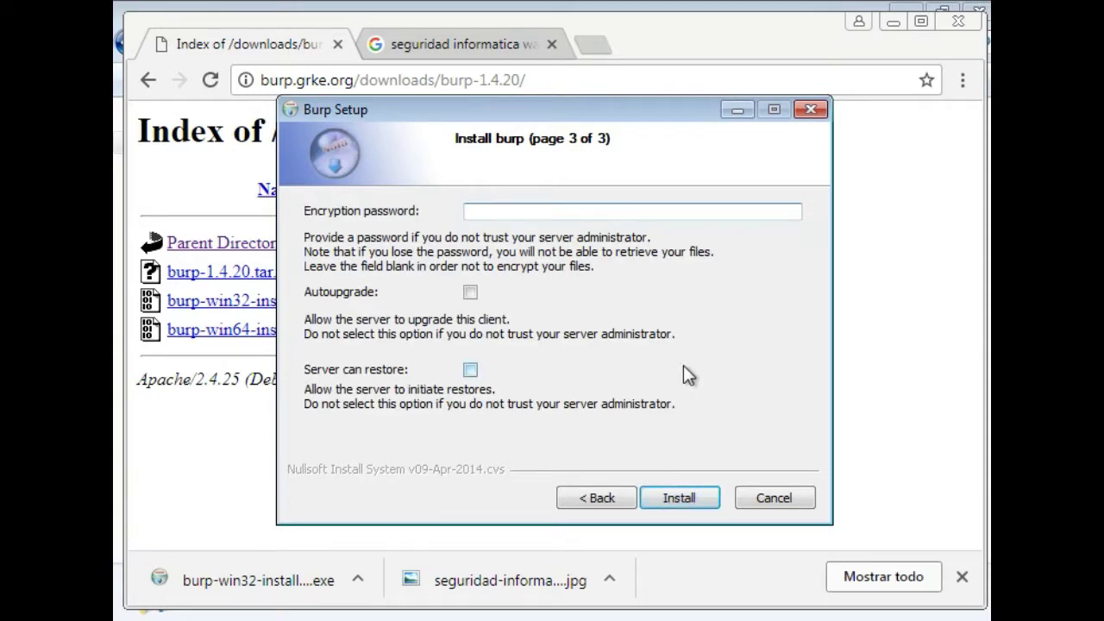
type("••••••")
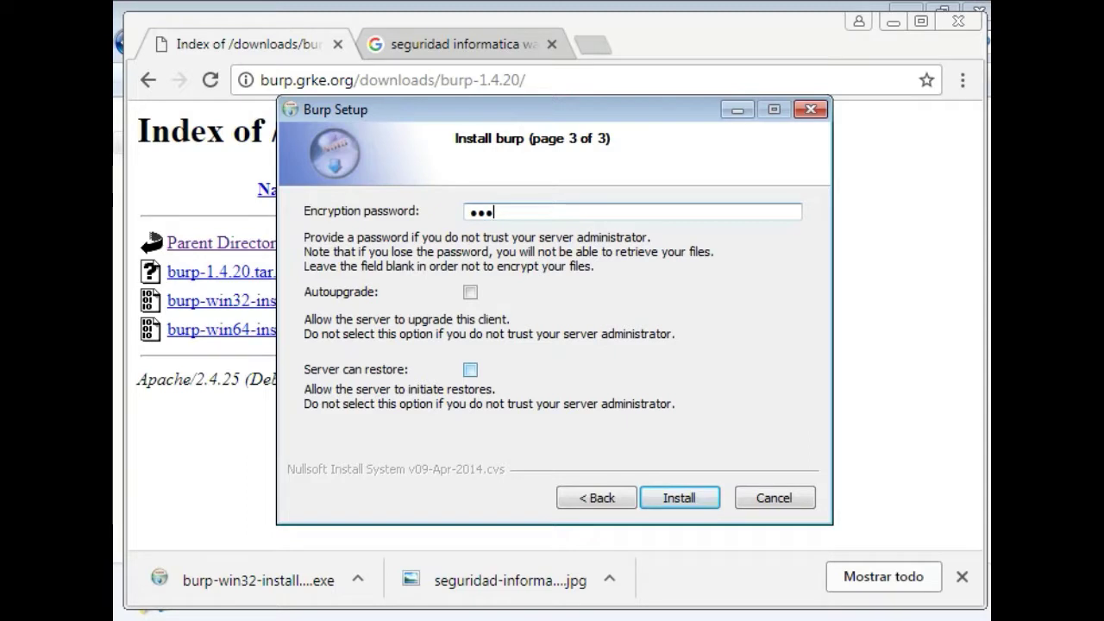
type("•")
left_click(471, 292)
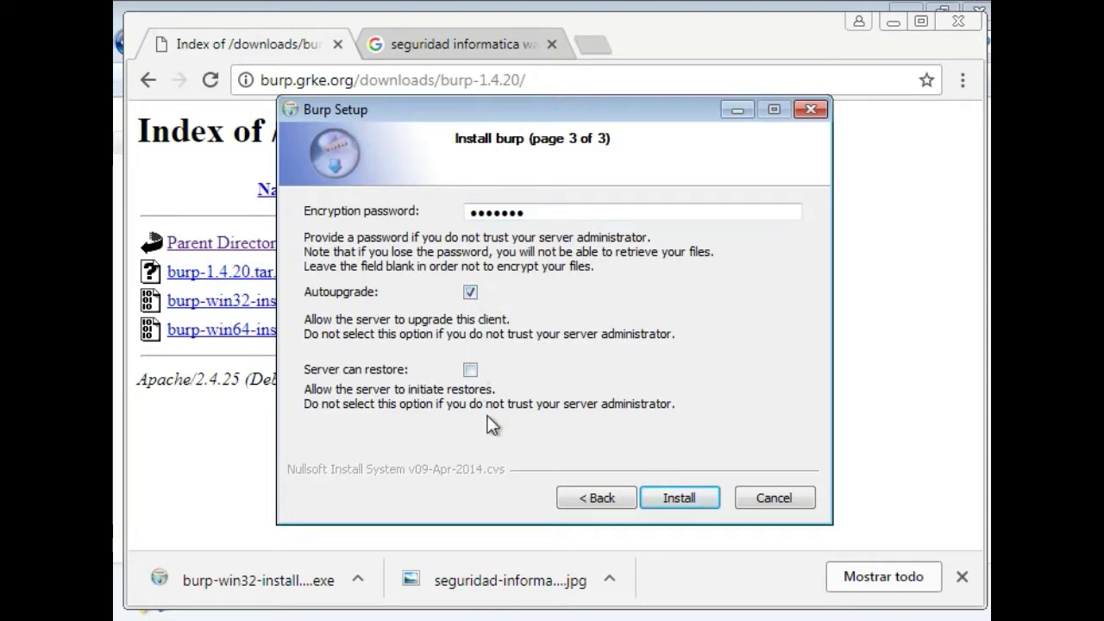
left_click(470, 370)
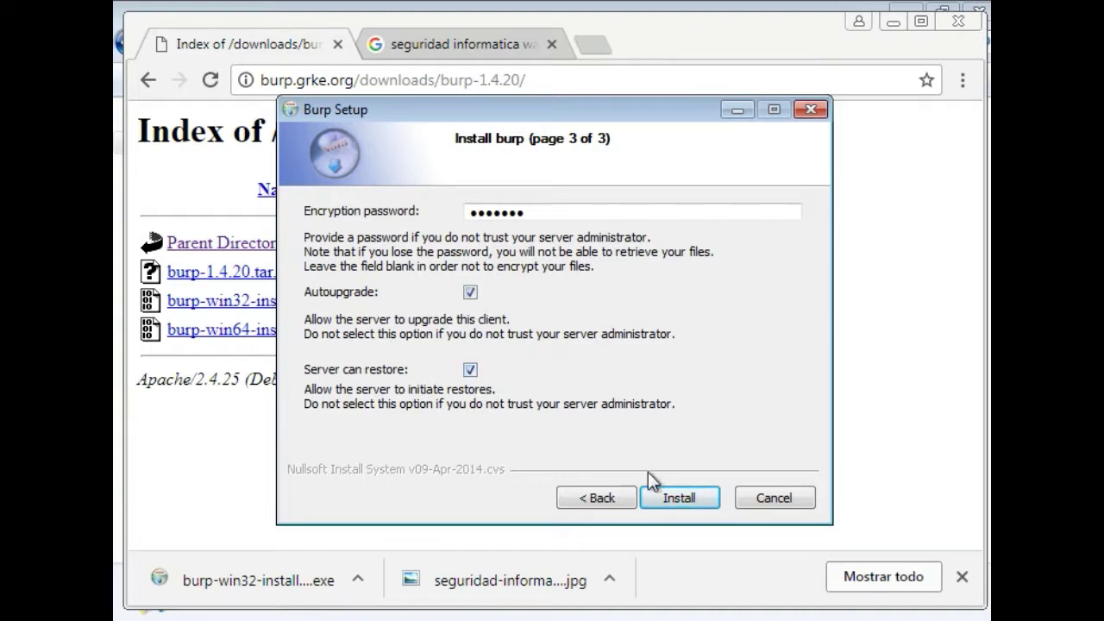
Install the burp client and close the finished setup wizard
left_click(671, 490)
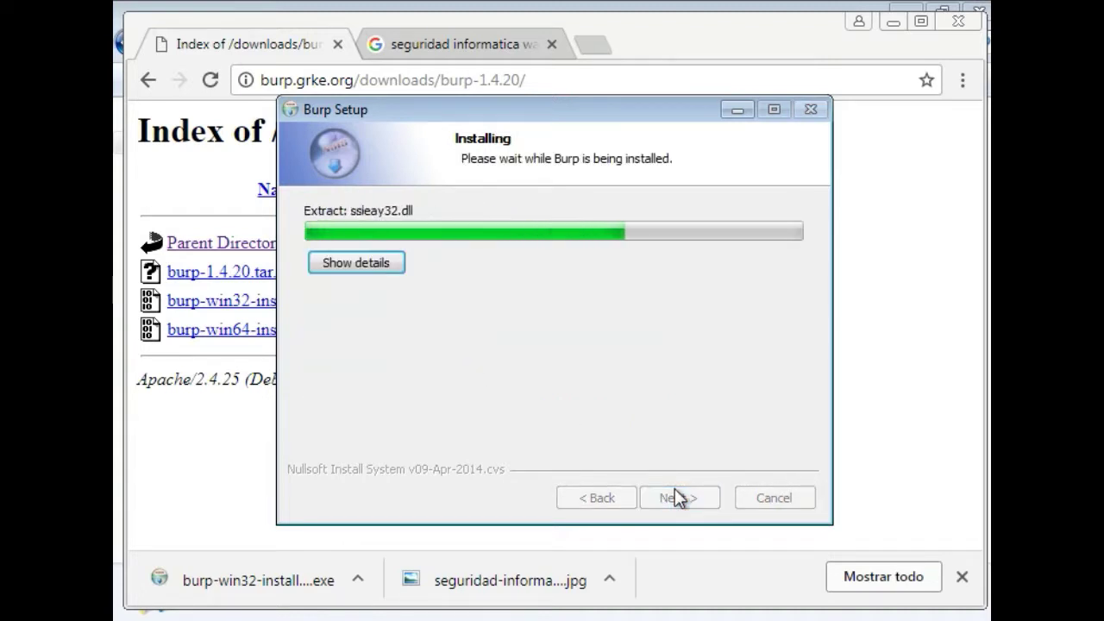
left_click(675, 487)
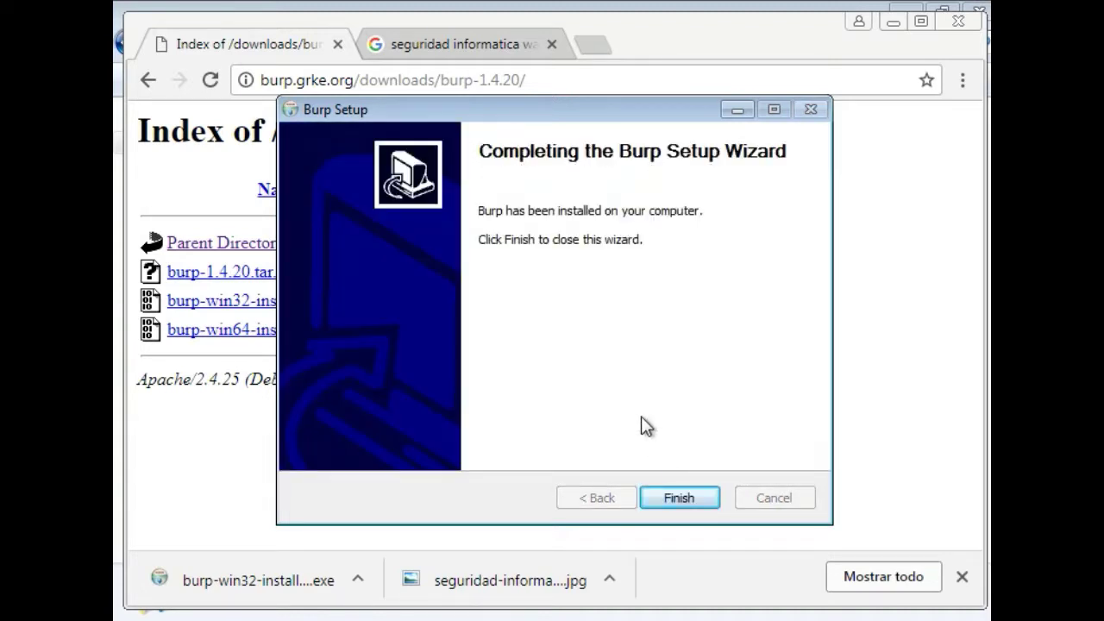
left_click(675, 494)
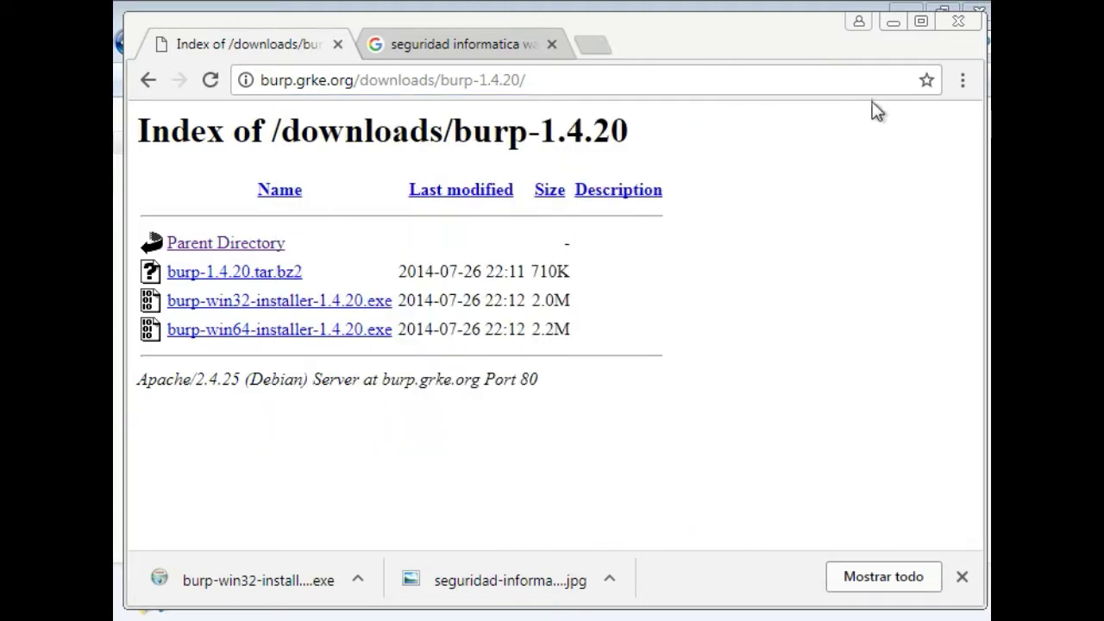
Minimize Chrome and browse to C:\Archivos de programa\Burp, selecting burp.conf
left_click(893, 24)
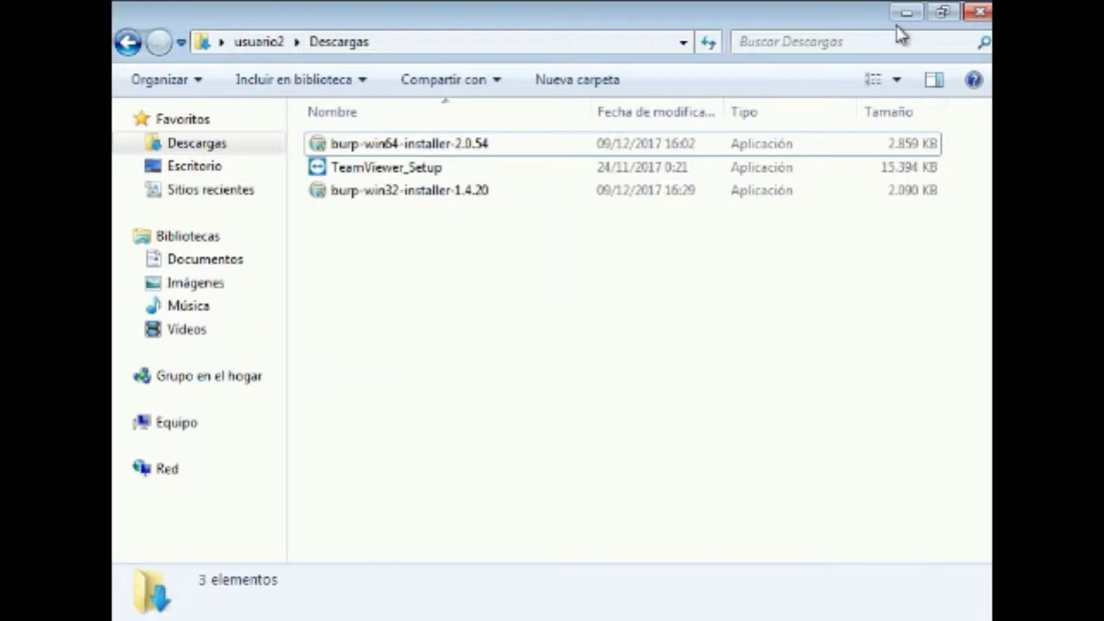
left_click(177, 422)
double_click(402, 199)
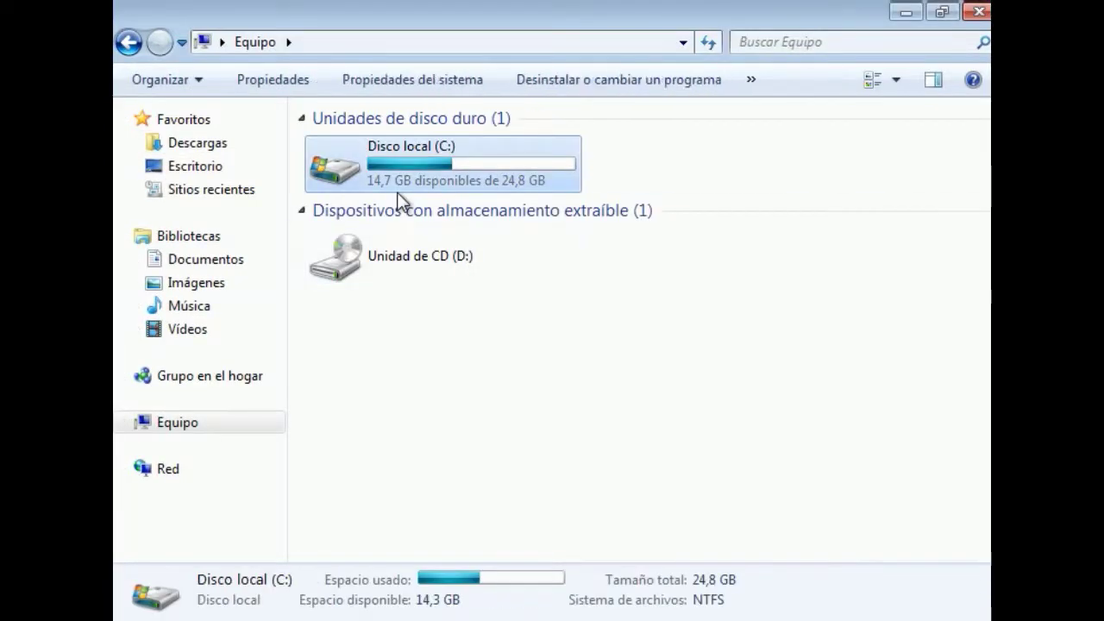
double_click(385, 147)
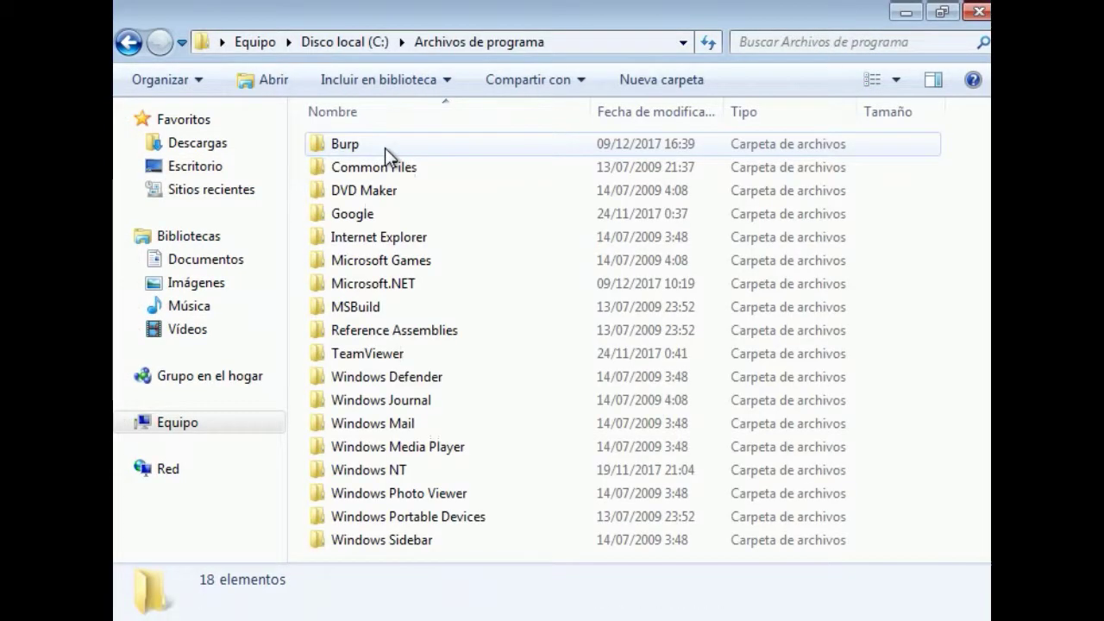
double_click(385, 148)
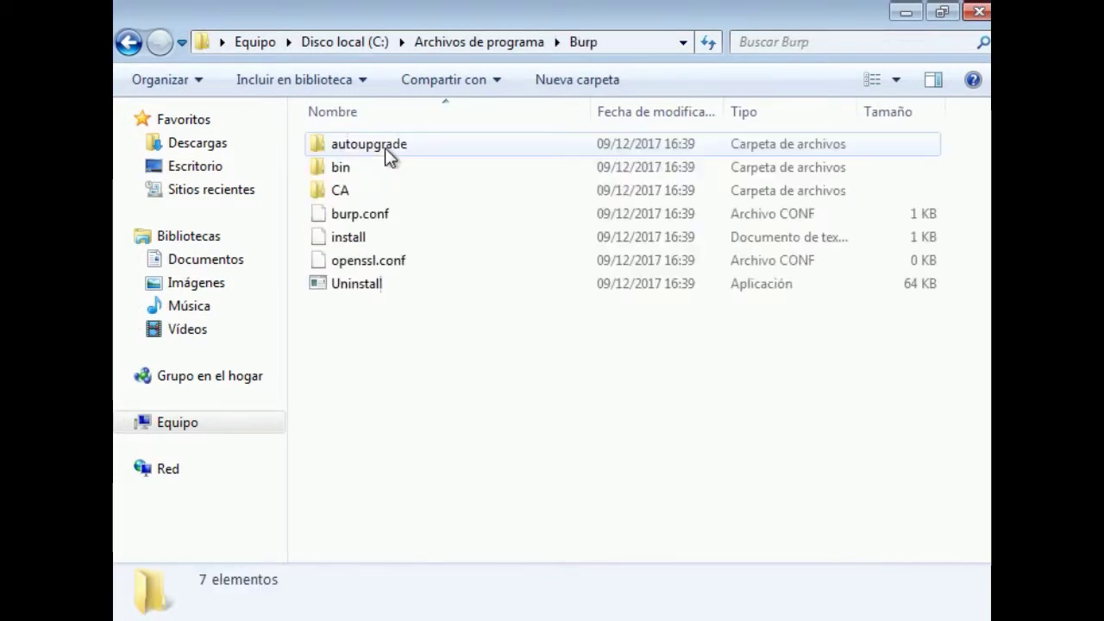
left_click(392, 200)
left_click(392, 207)
Open burp.conf in Notepad (Bloc de notas) by choosing the program manually
right_click(391, 208)
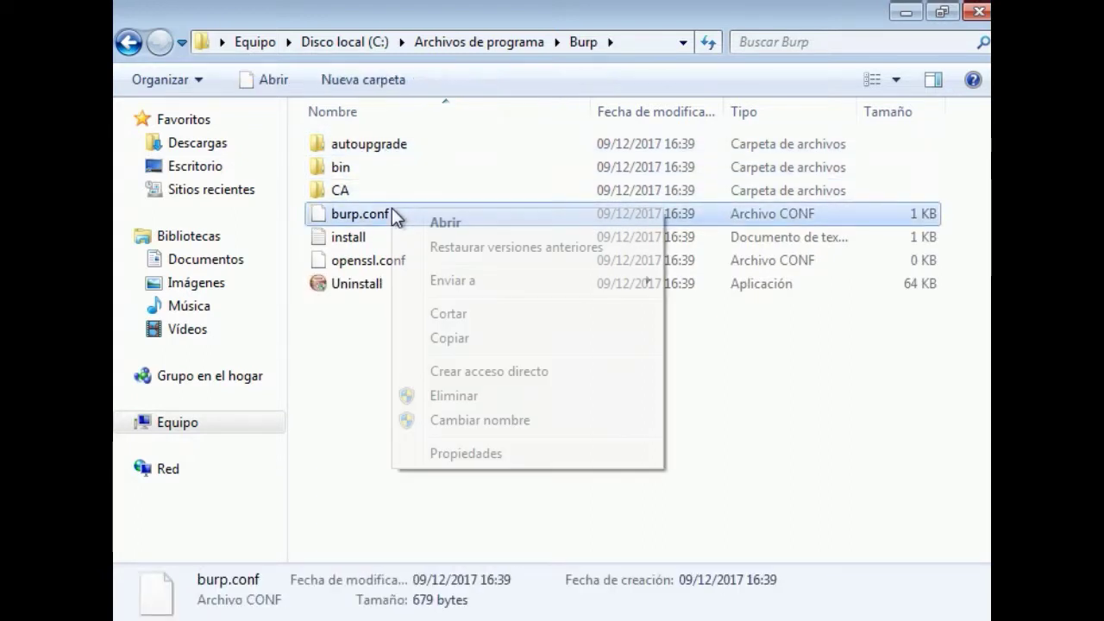
left_click(446, 225)
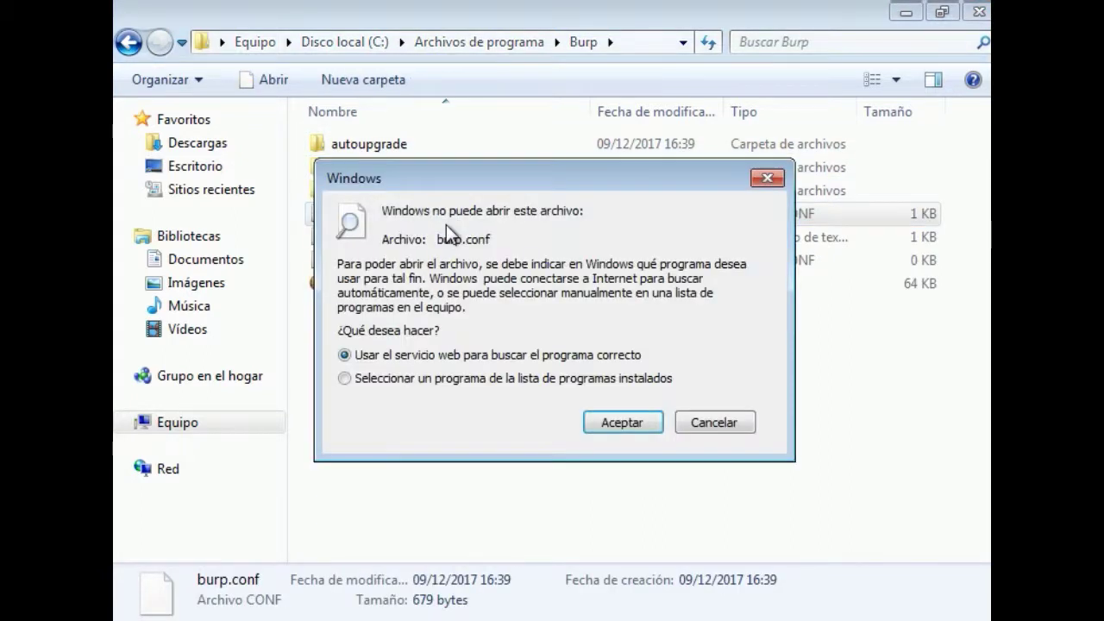
left_click(509, 379)
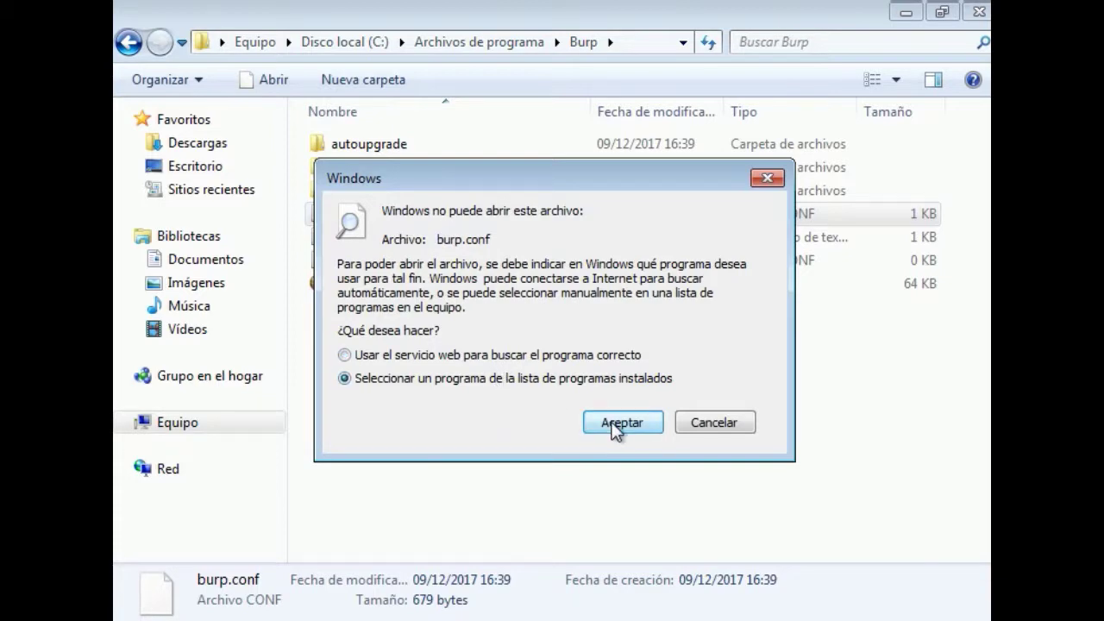
left_click(617, 423)
left_click(318, 177)
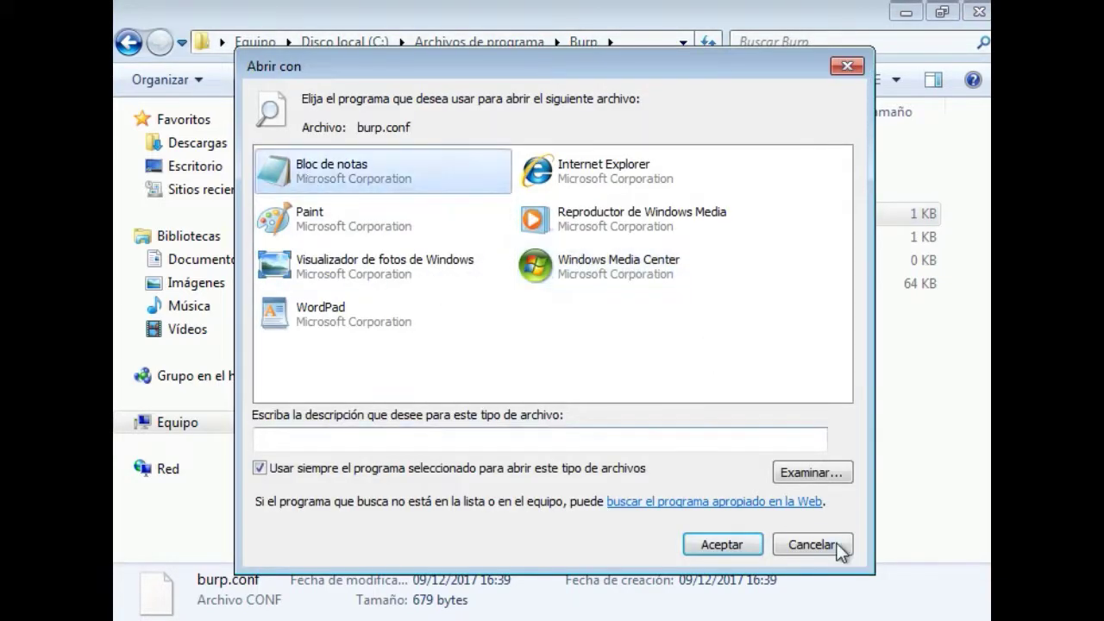
left_click(715, 545)
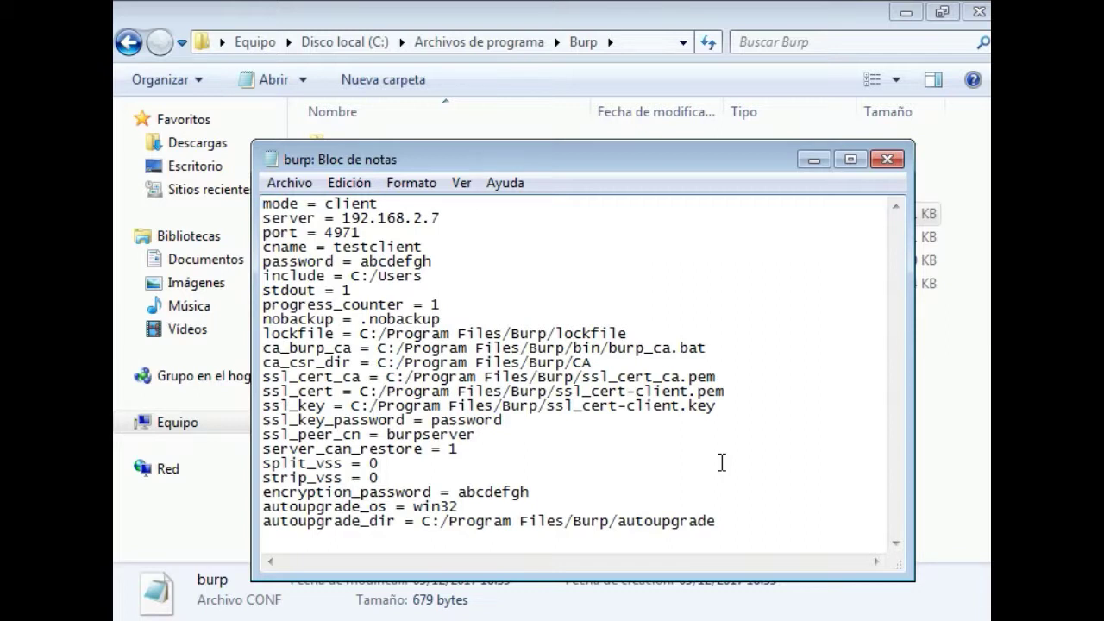
Replace the C:/Users include value with the Seguridad folder path copied from Explorer's address bar
left_click(590, 290)
left_click(562, 275)
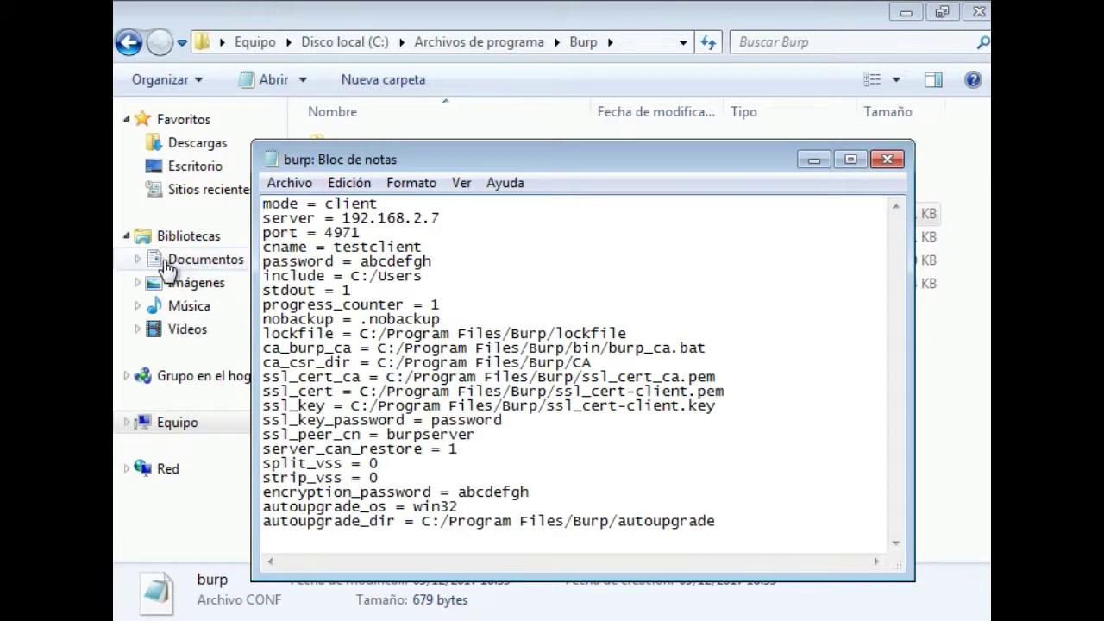
left_click(173, 260)
double_click(371, 205)
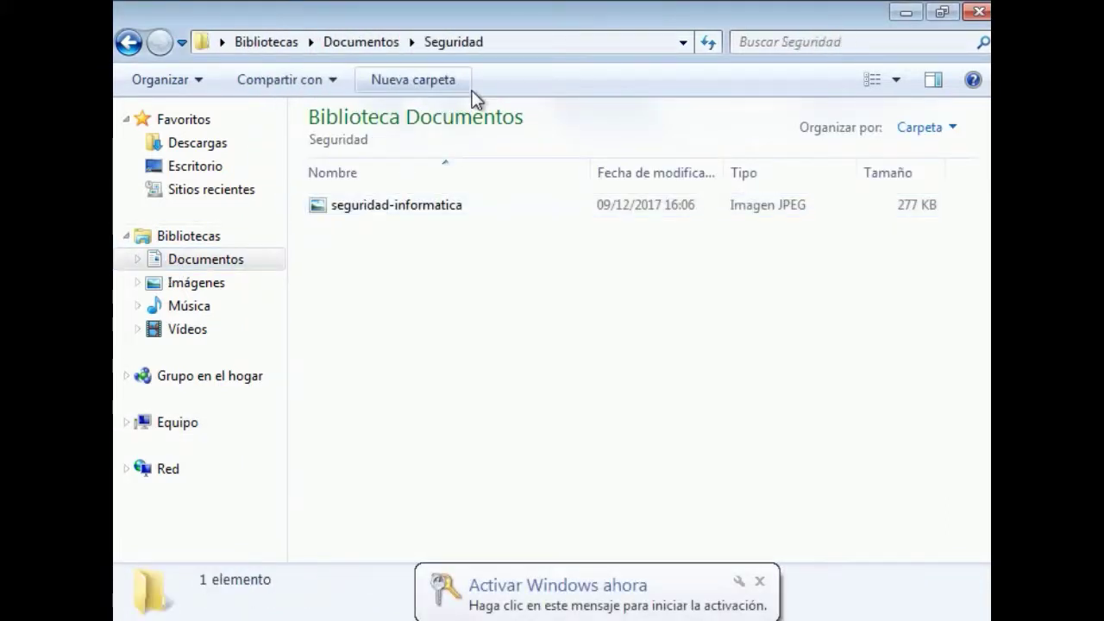
left_click(559, 43)
key("ctrl+c")
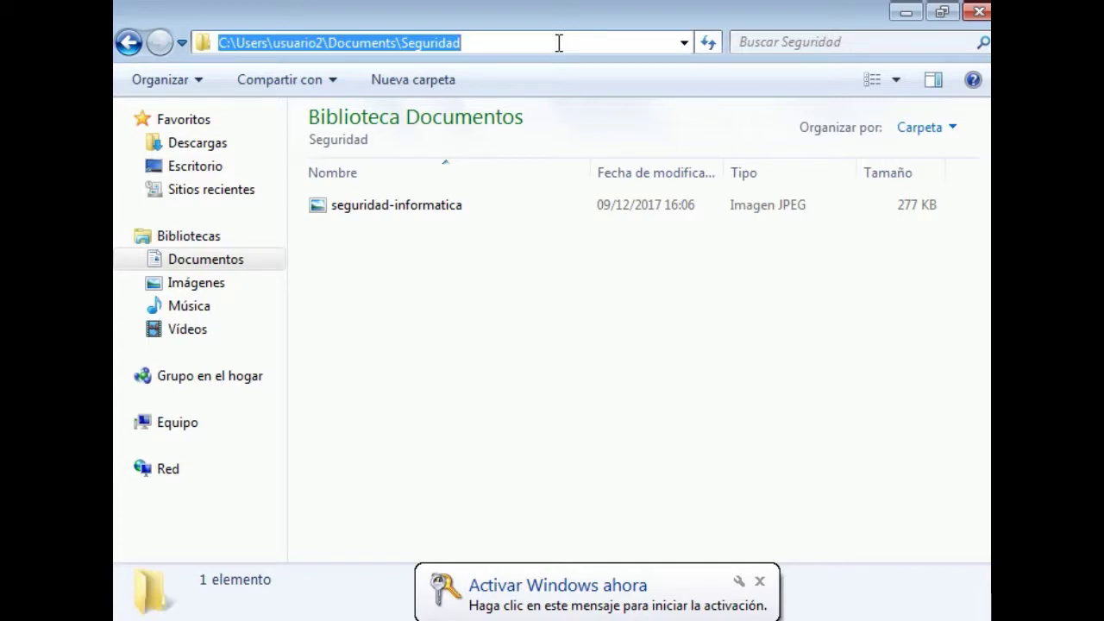
key("alt+Tab")
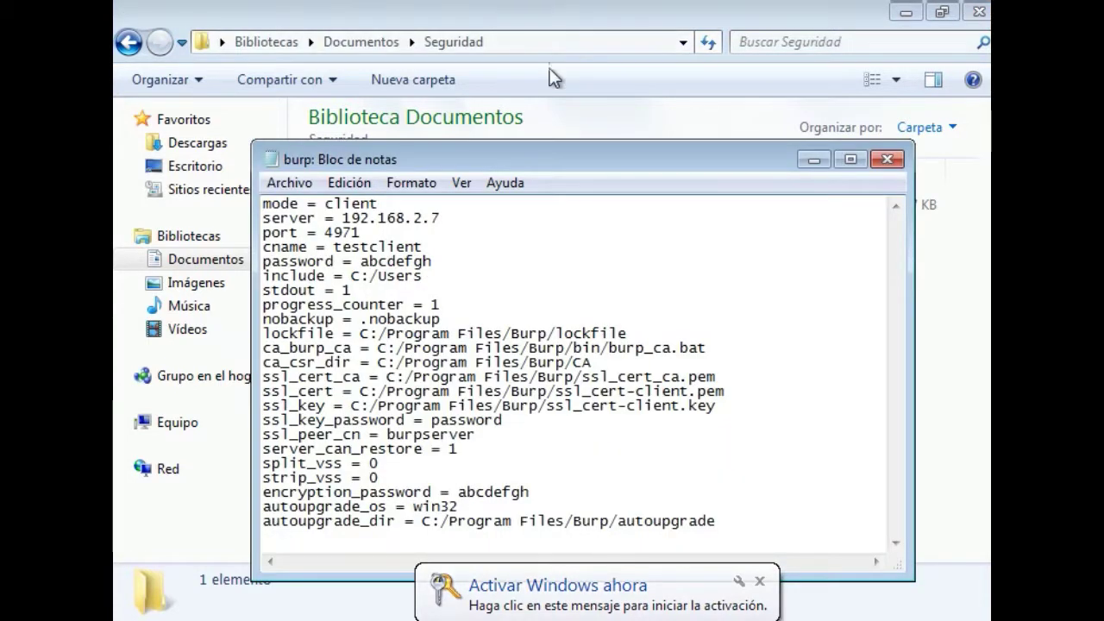
left_click_drag(431, 277, 352, 288)
key("ctrl+v")
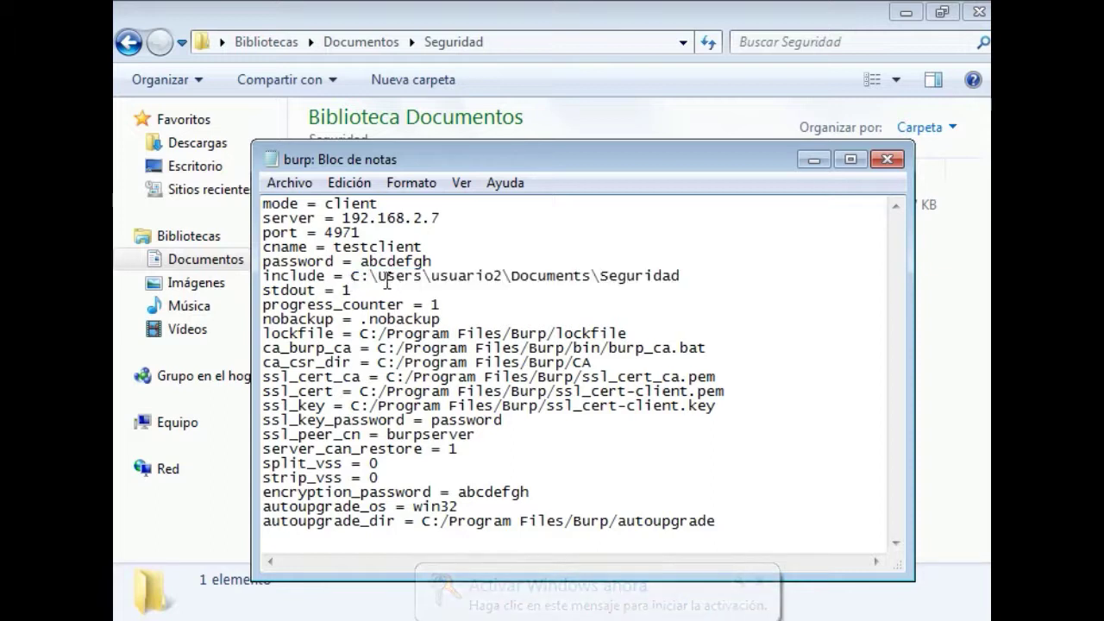
Change the four backslashes in the include path to forward slashes
left_click(371, 276)
key("Delete")
type("/")
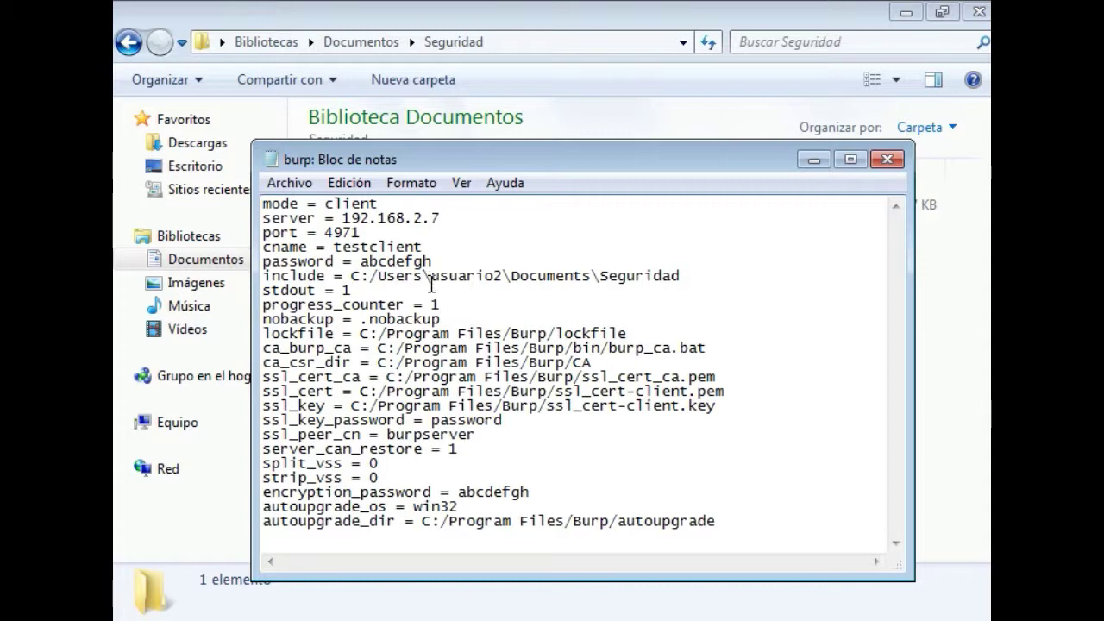
left_click(431, 281)
key("BackSpace")
type("/")
left_click(512, 280)
key("BackSpace")
type("/")
left_click(602, 276)
key("BackSpace")
type("/")
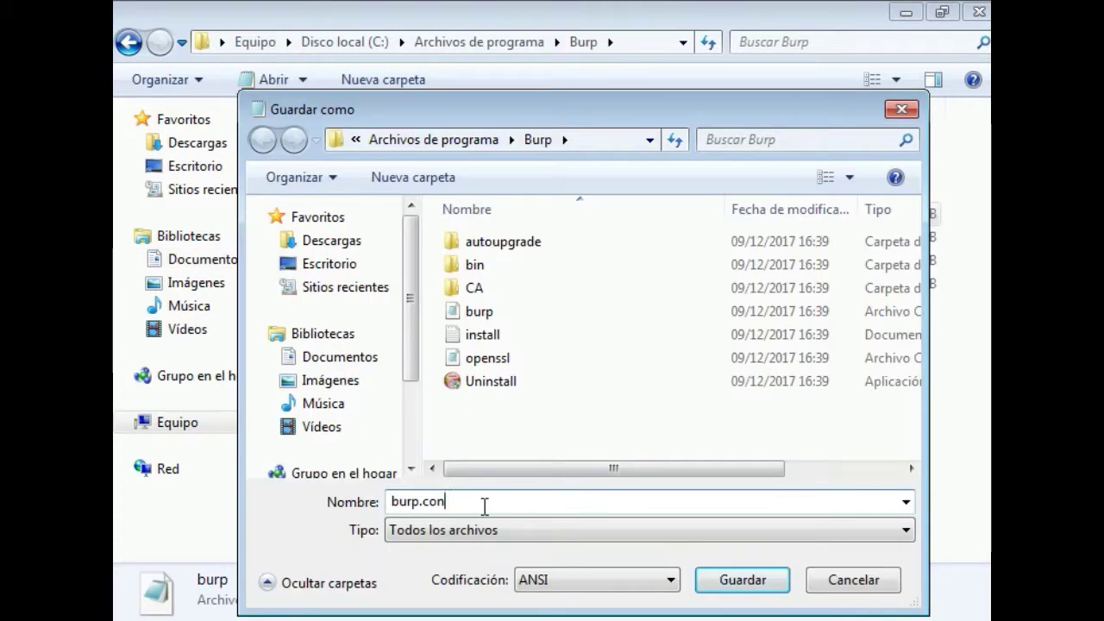
Save the edited file as burp.conf in Documents\Seguridad and close Notepad
type("f")
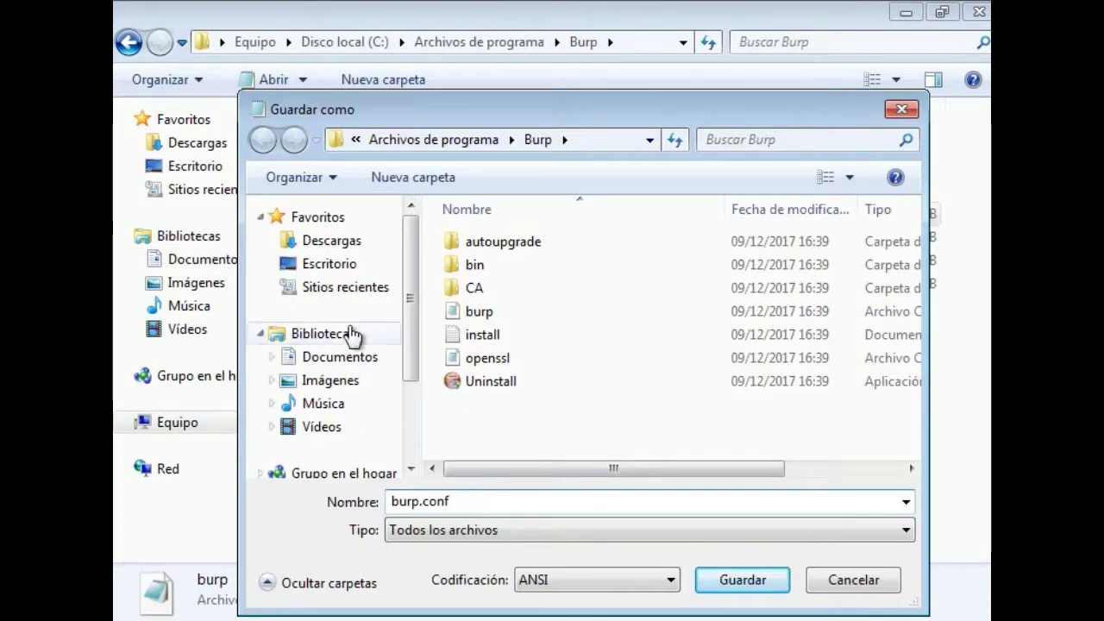
left_click(327, 357)
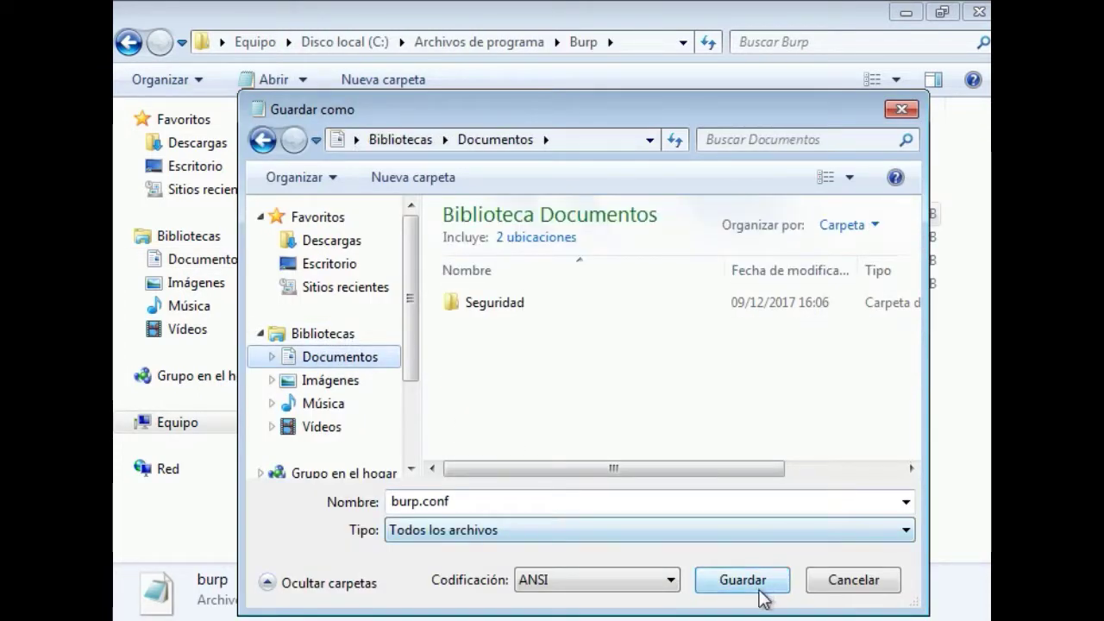
double_click(563, 323)
left_click(738, 576)
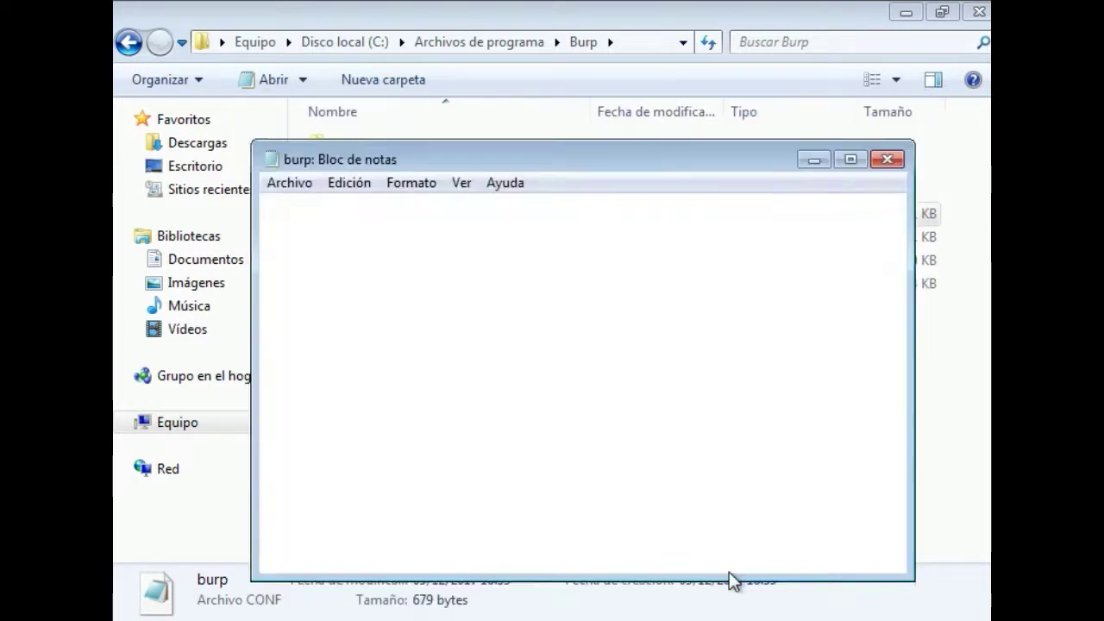
key("alt+F4")
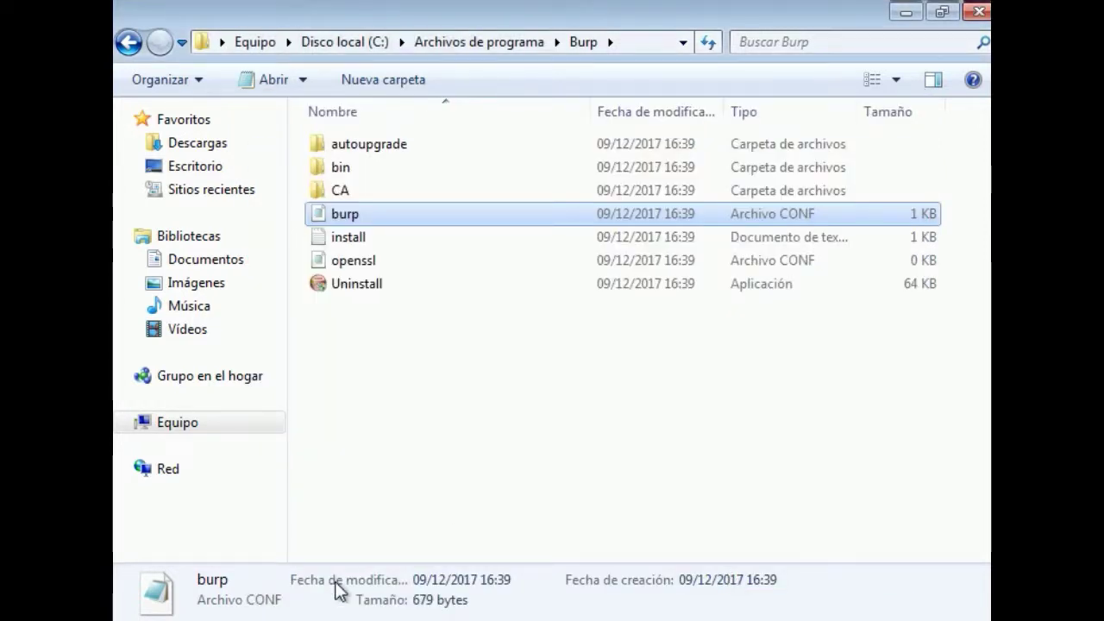
Close the Downloads window and open Documents\Seguridad in a new Explorer window
key("alt+Tab")
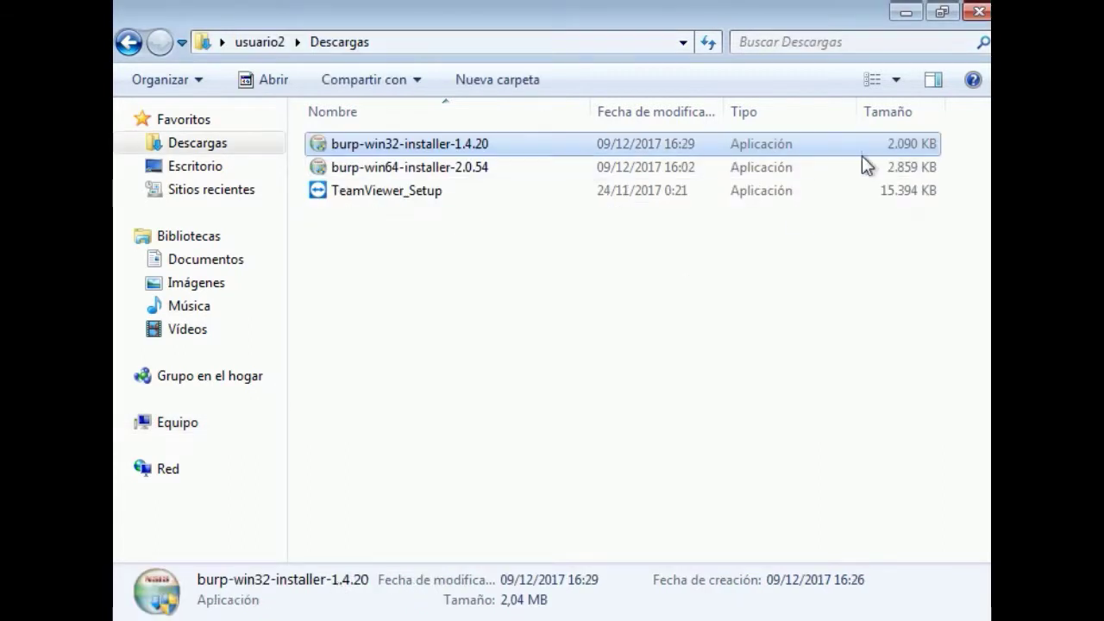
left_click(979, 17)
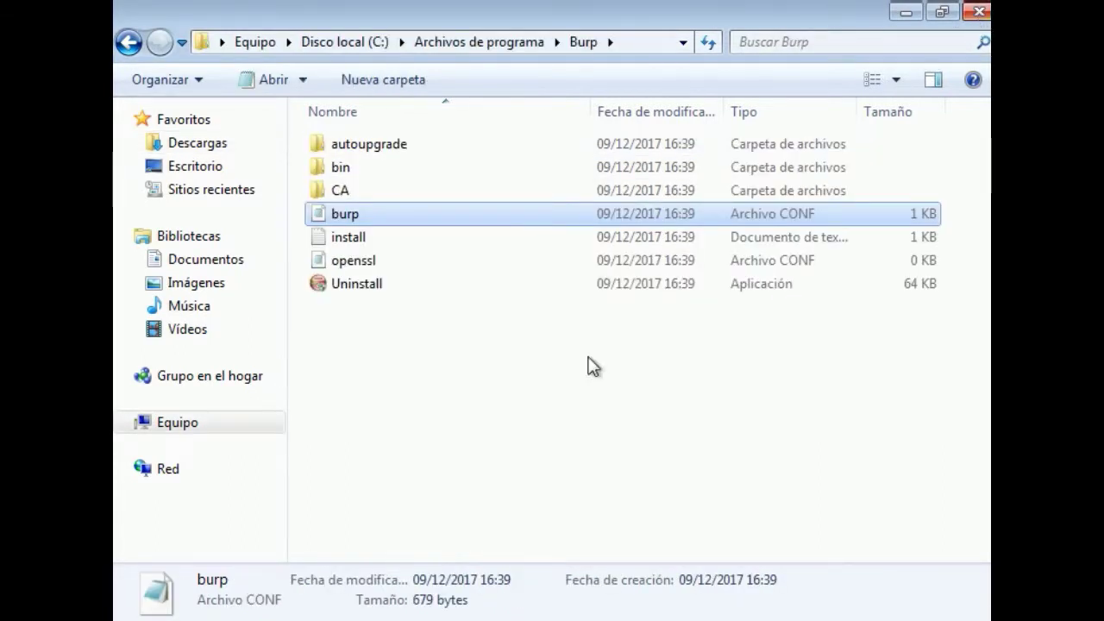
key("alt+Tab")
key("alt+Tab")
key("alt+Tab")
key("alt+Tab")
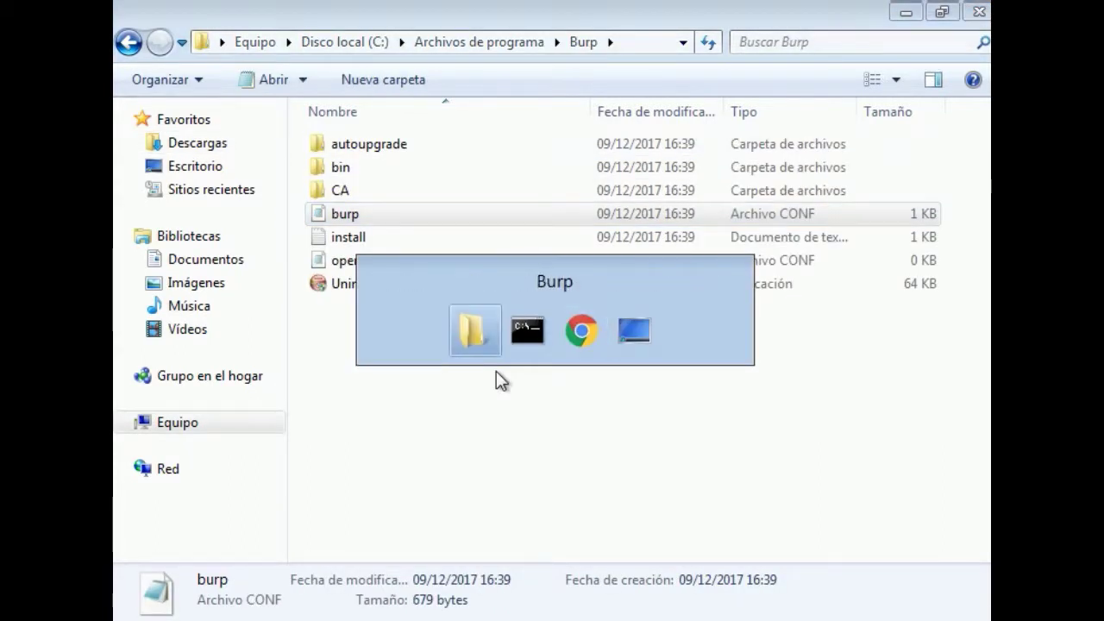
key("super+e")
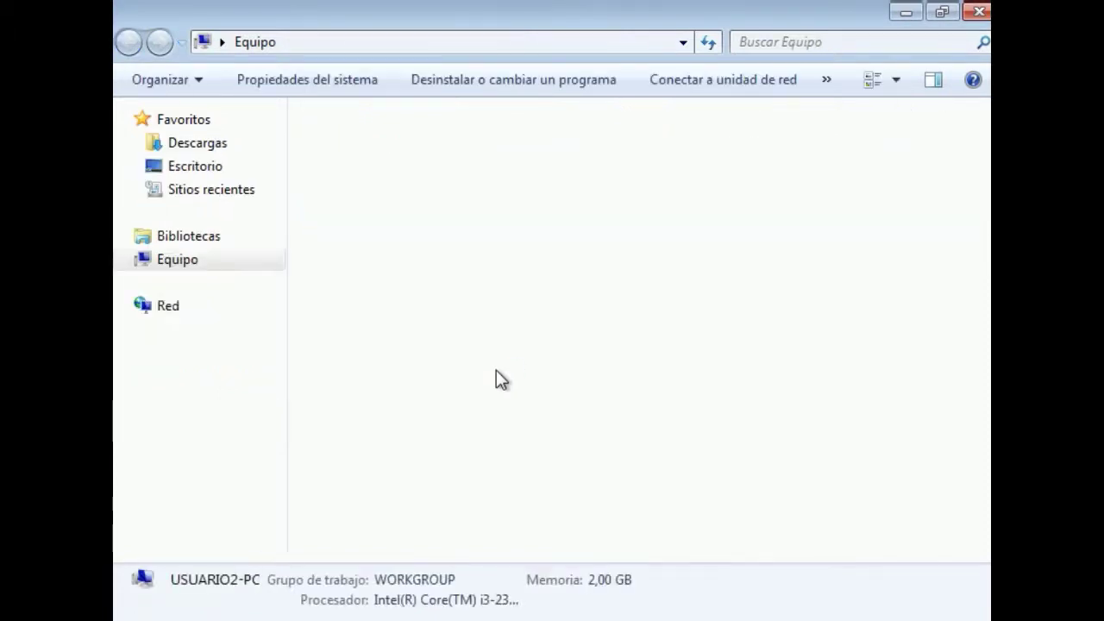
left_click(233, 270)
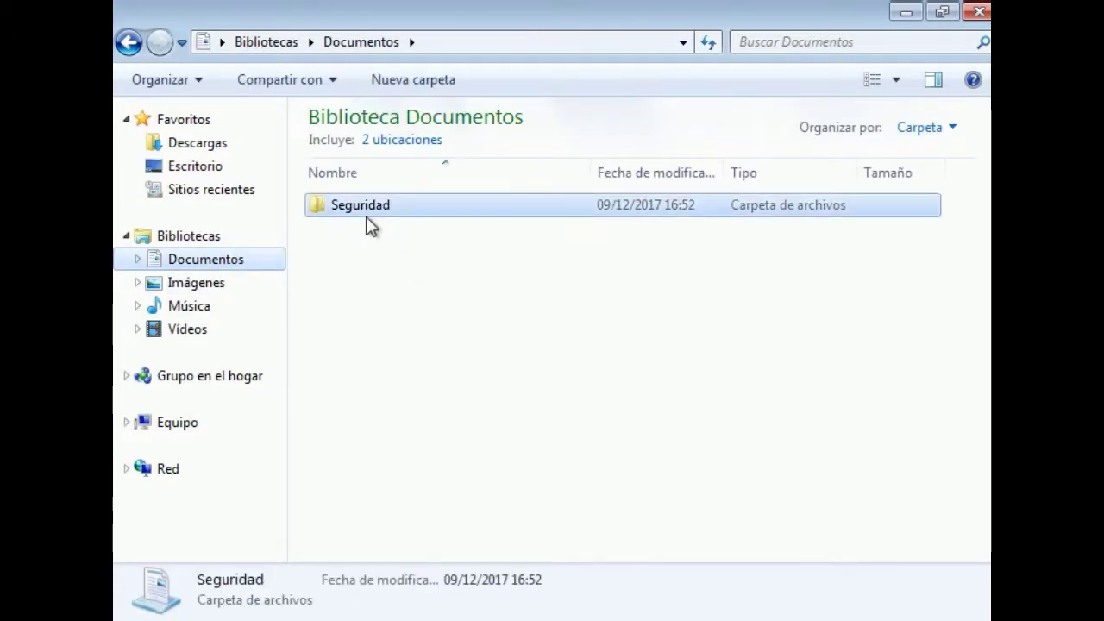
double_click(364, 214)
Copy burp.conf into the Burp program folder, replacing the old file with administrator permission
left_click(383, 232)
left_click(352, 206)
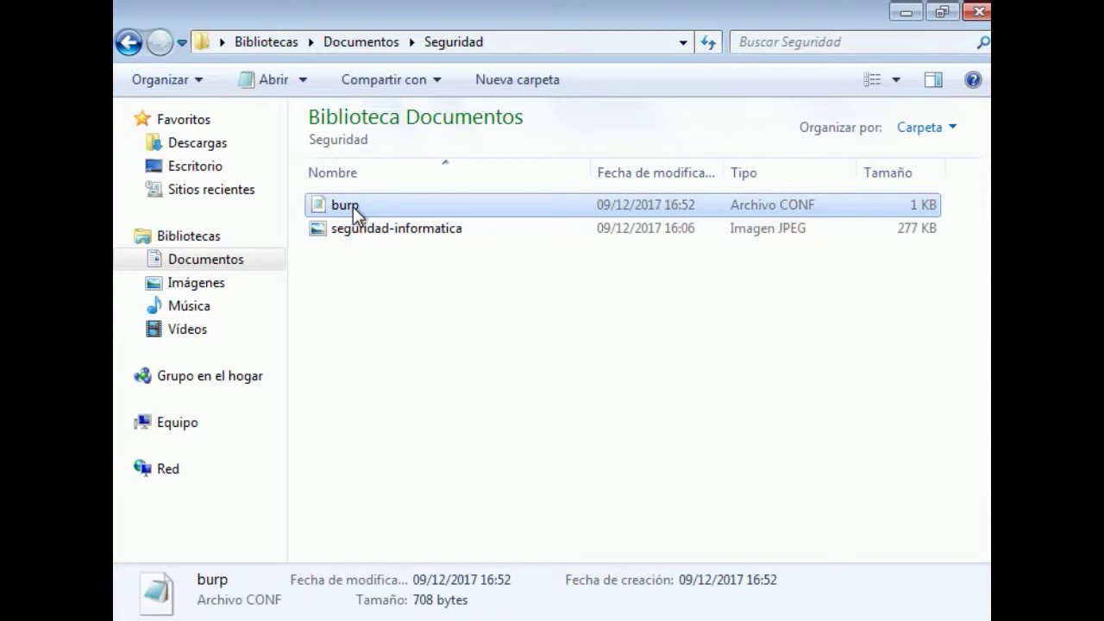
key("ctrl+c")
key("alt+Tab")
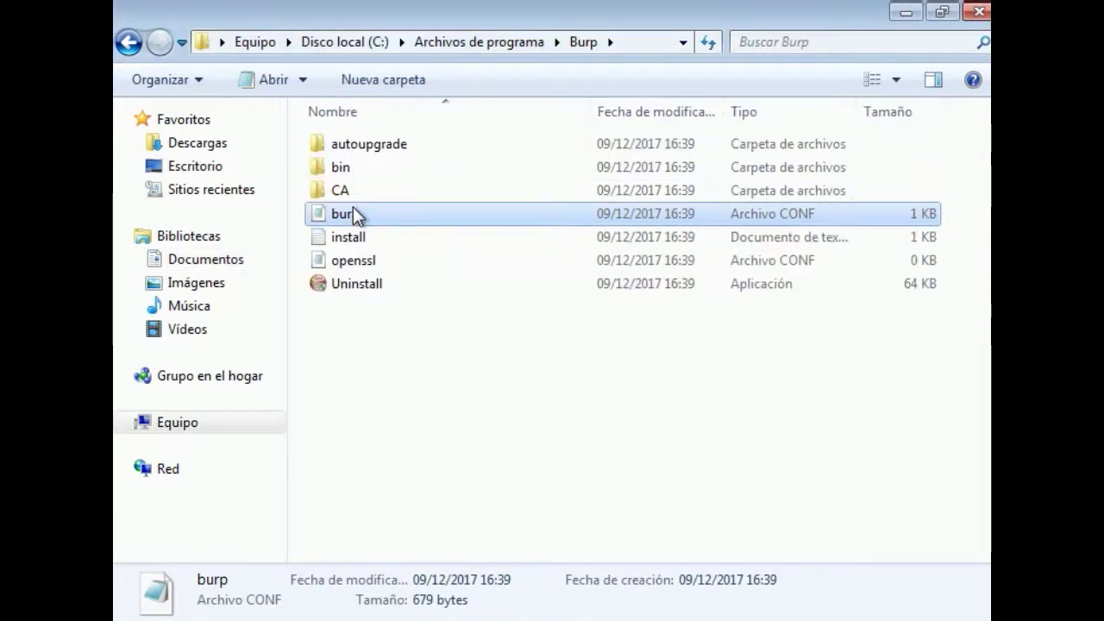
key("ctrl+v")
left_click(353, 209)
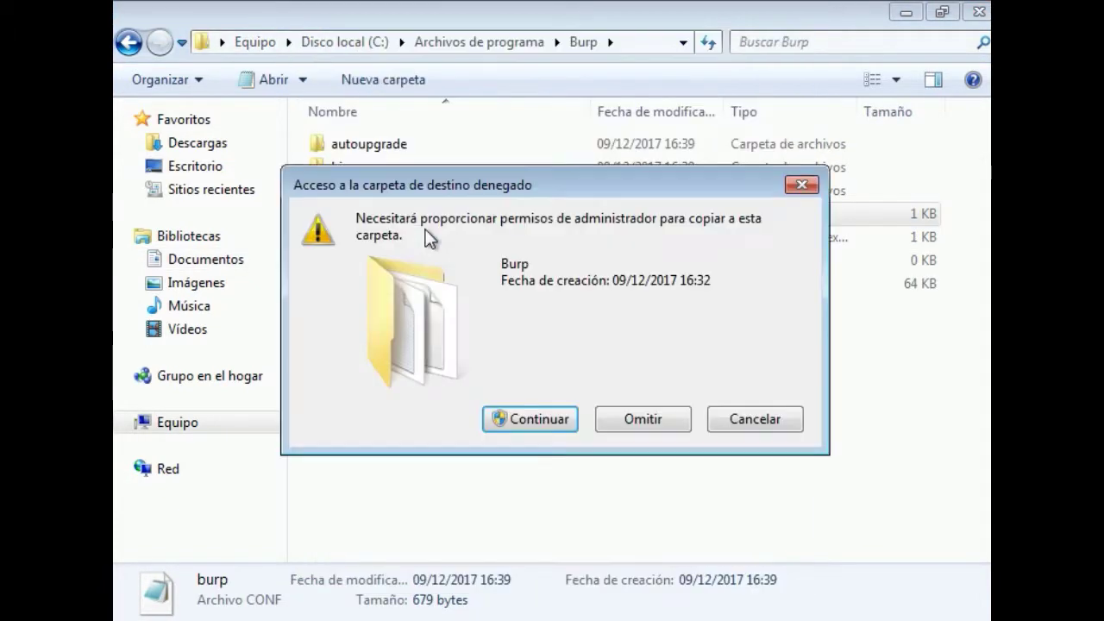
left_click(493, 411)
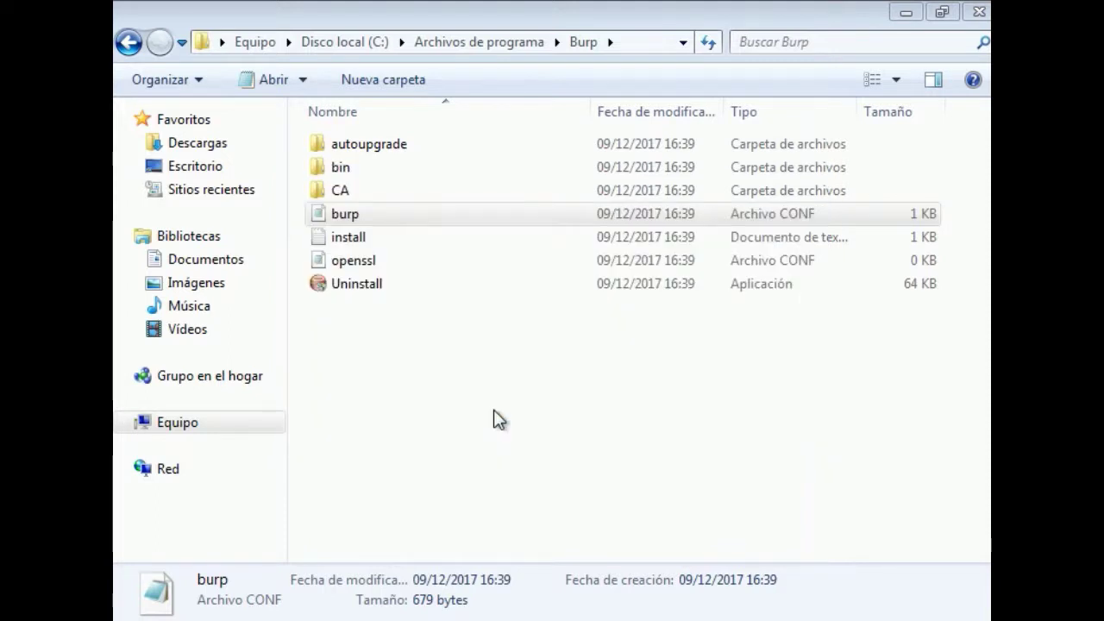
Open an administrator Command Prompt by searching cmd in the Start menu
key("super+d")
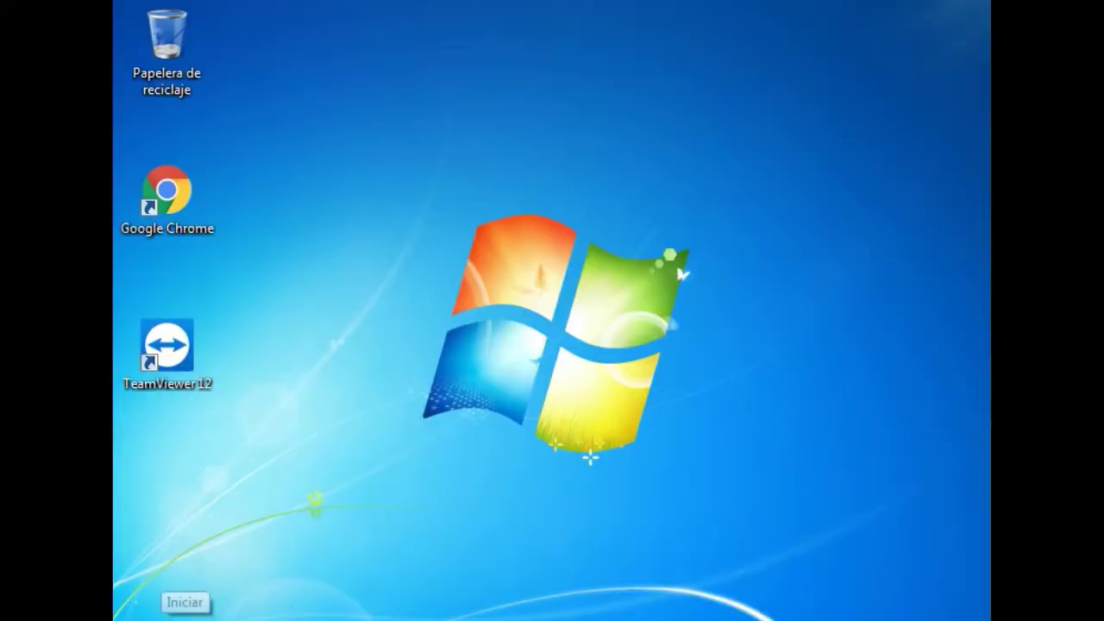
key("super")
type("cmd")
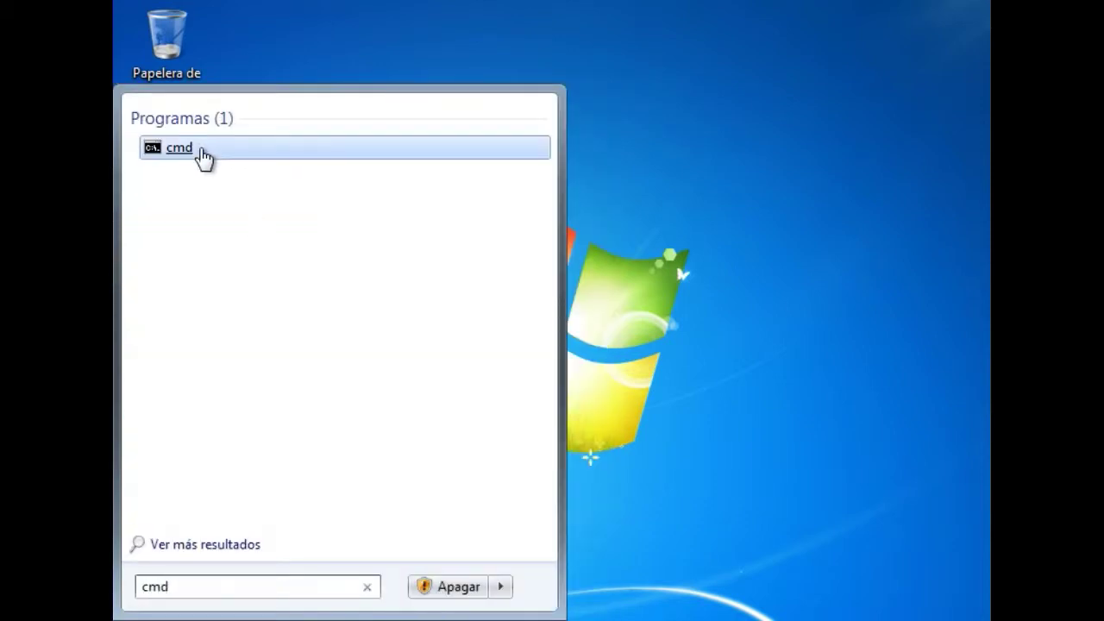
right_click(202, 156)
left_click(252, 187)
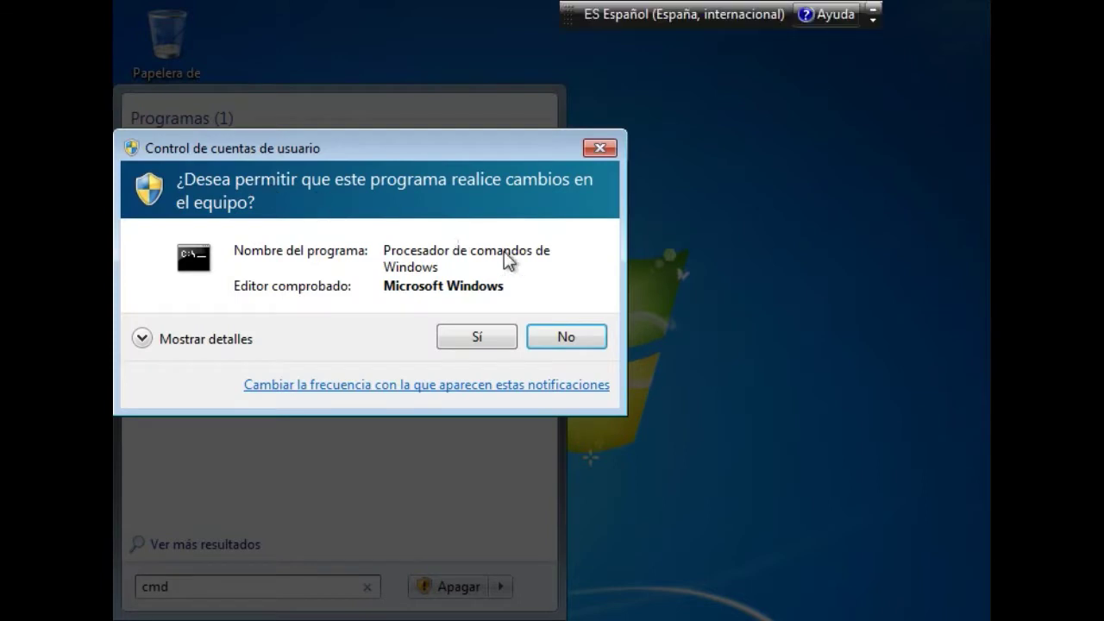
left_click(481, 335)
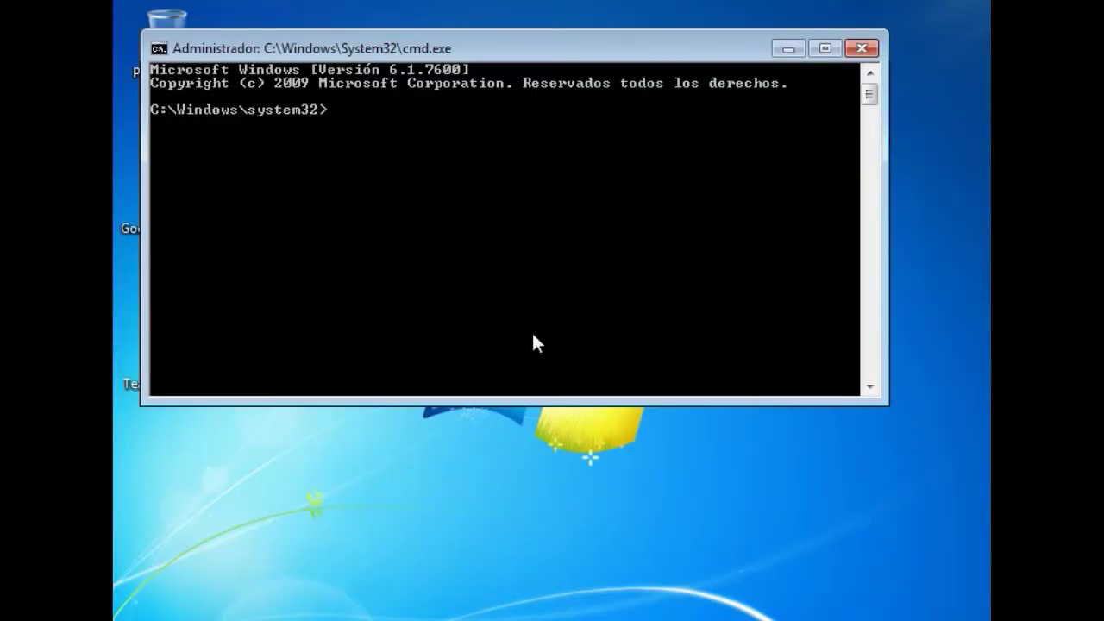
Move up to the root of C: and into Program Files
type("cd ..")
key("Return")
type("cd")
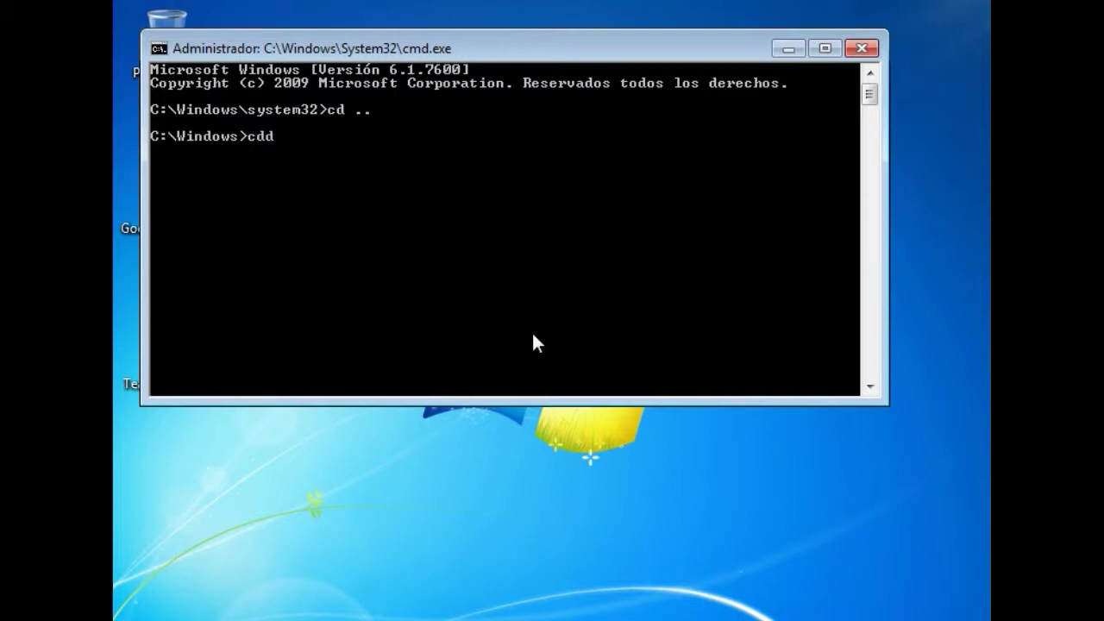
type(" ..")
key("Return")
type("cd Pr")
key("Tab")
key("Return")
Enter Burp\bin and run burp -a t to start the client backup
type("cd b")
key("Tab")
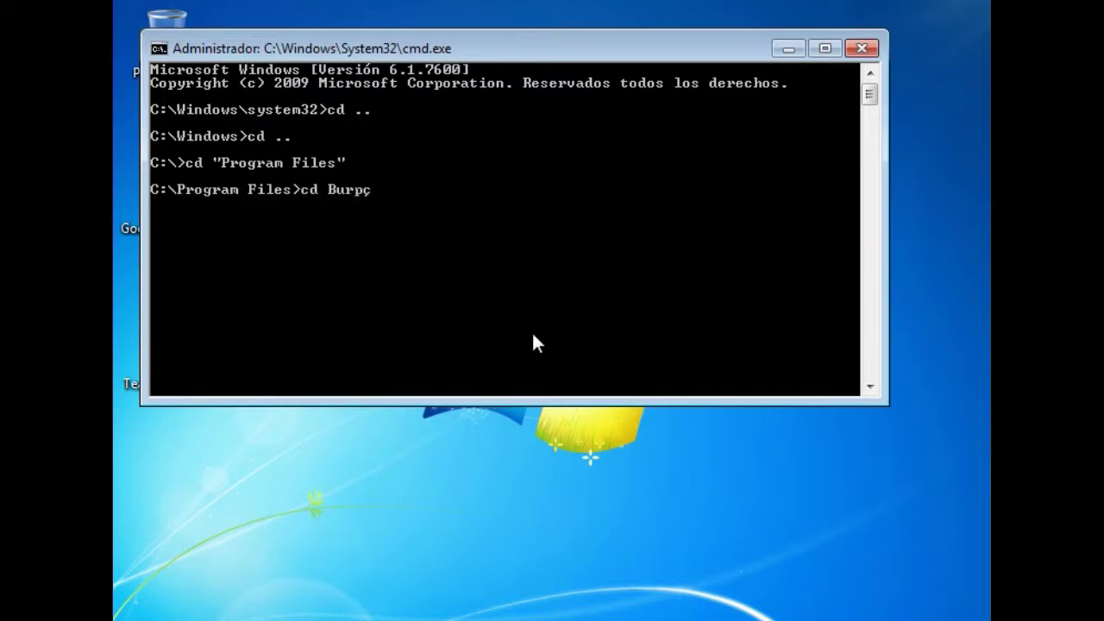
key("Return")
type("cd b")
key("Tab")
key("Return")
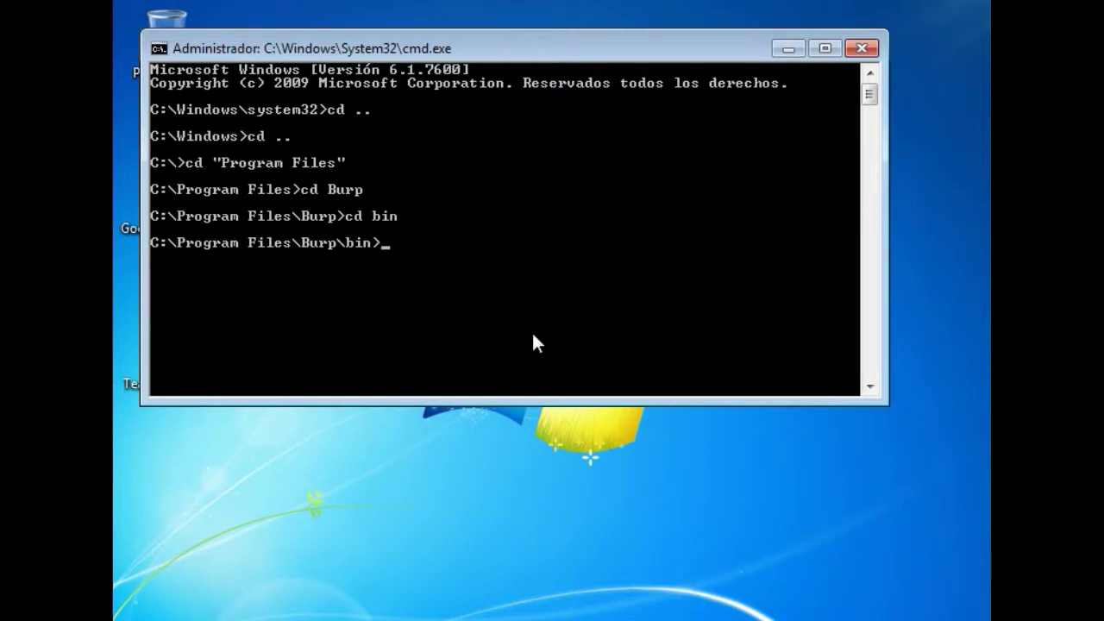
type("burp -a t")
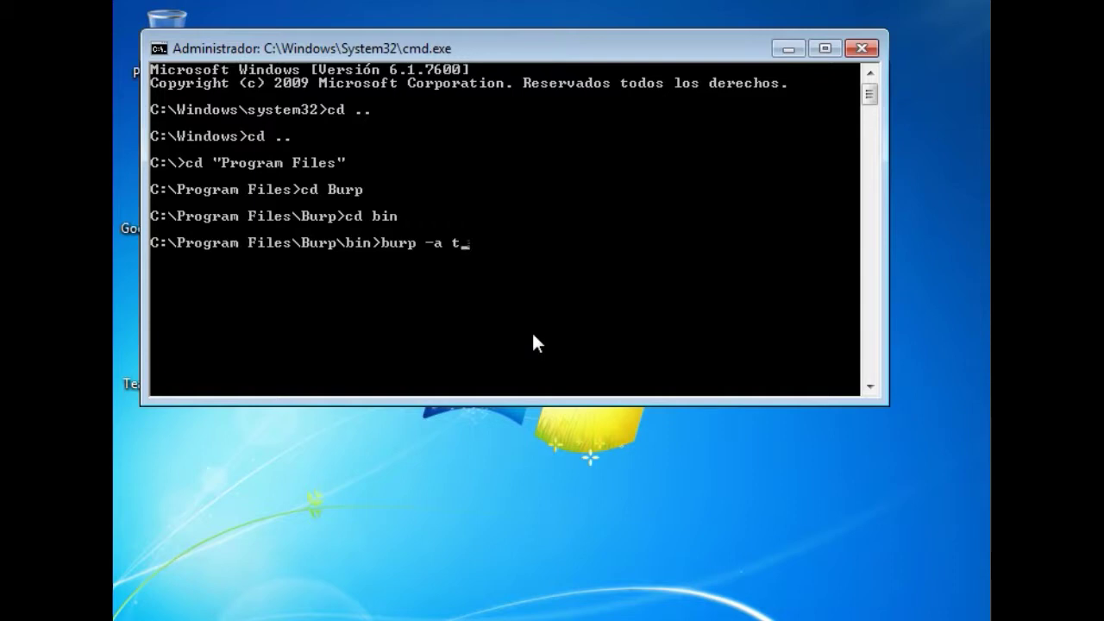
key("Return")
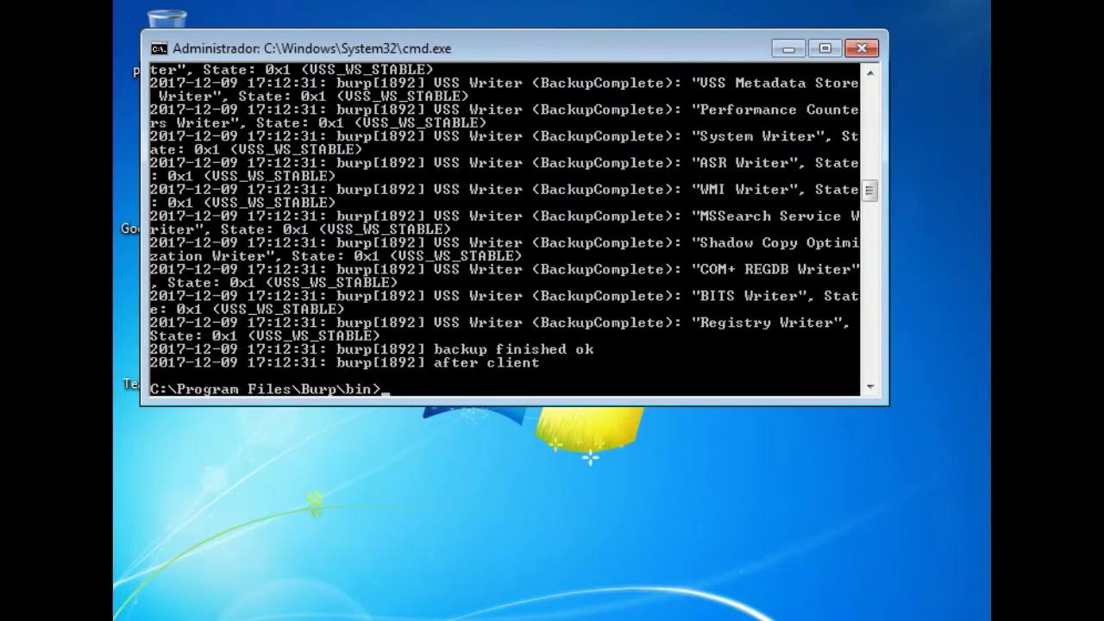
After the backup finishes ok, switch to the Ubuntu burp server virtual machine
left_click(639, 591)
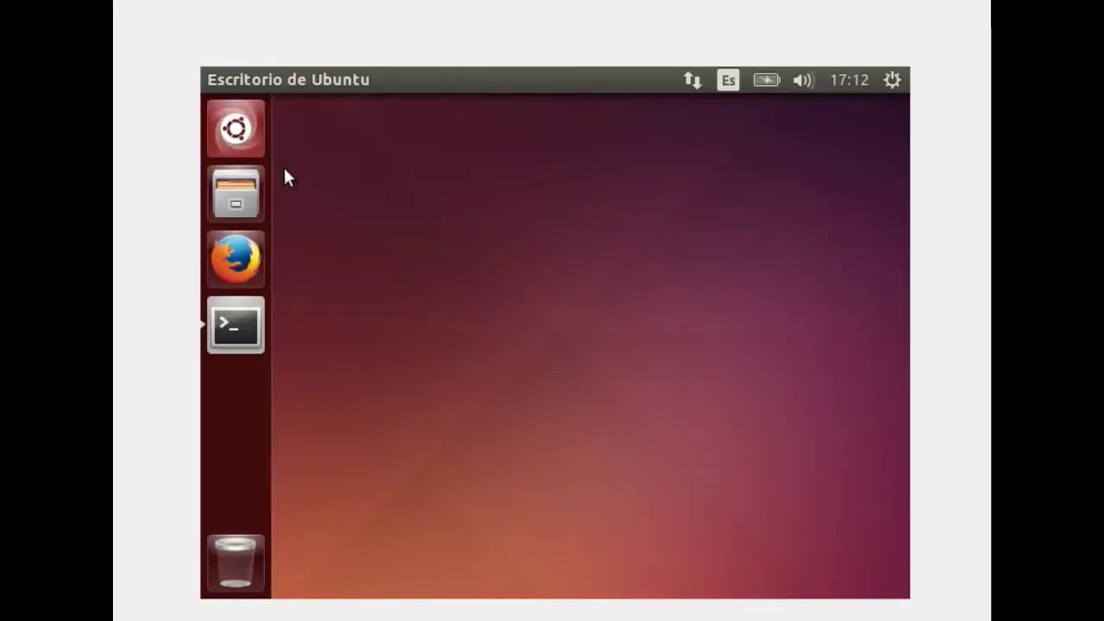
In a new Terminal, run burp -a s -c /etc/burp/burp-server.conf to confirm testclient is idle with backup 0000001
left_click(234, 130)
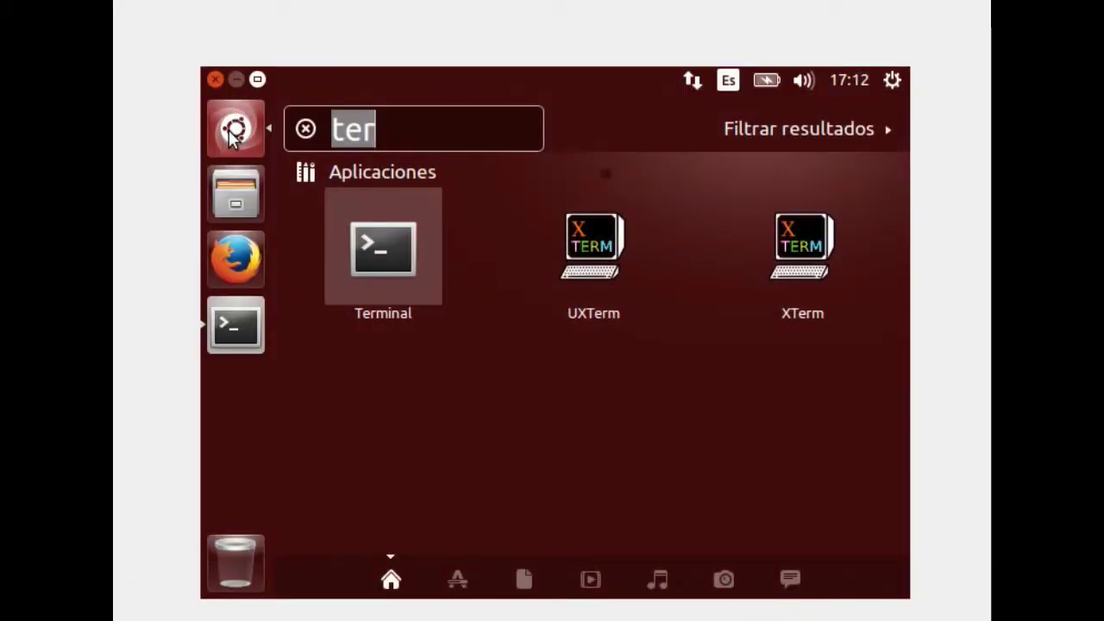
left_click(358, 231)
type("burp ")
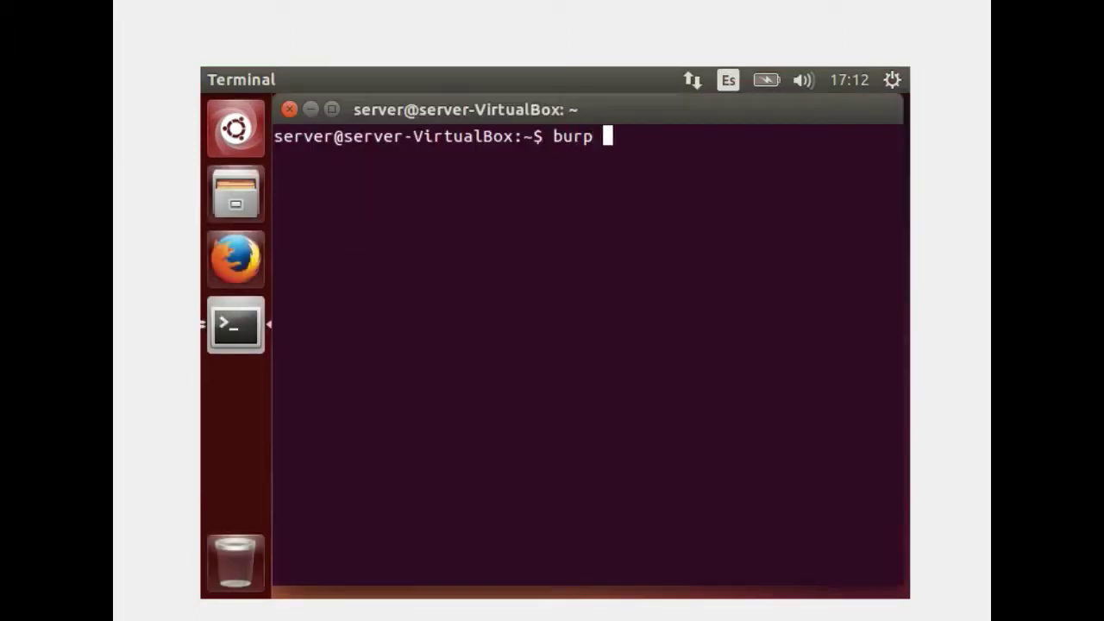
type("-a s -c")
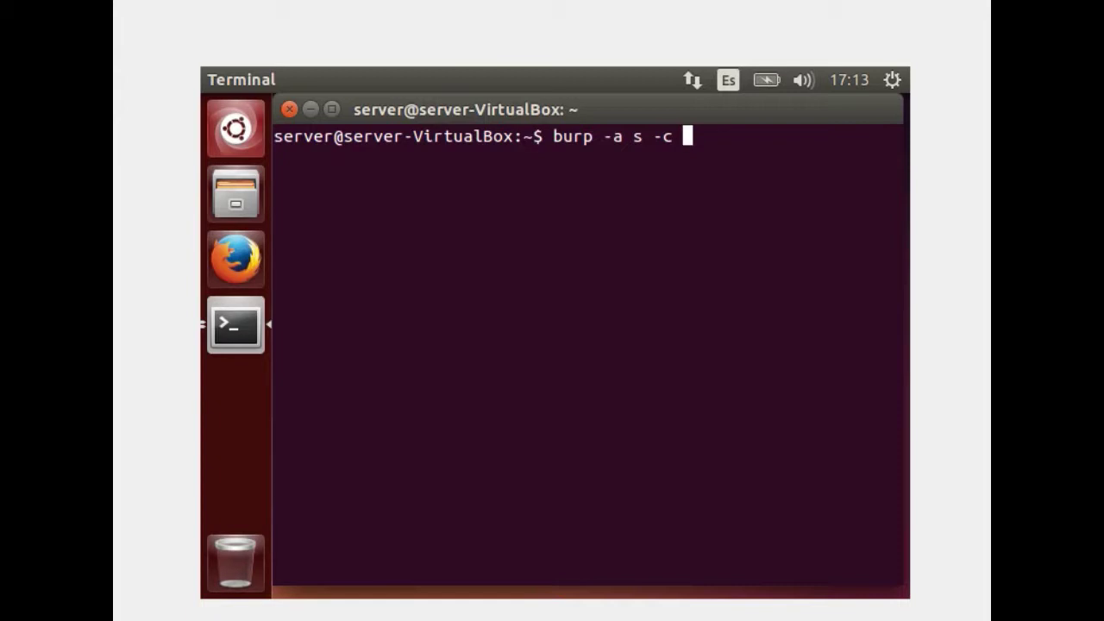
type(" /etc/burp/burp-")
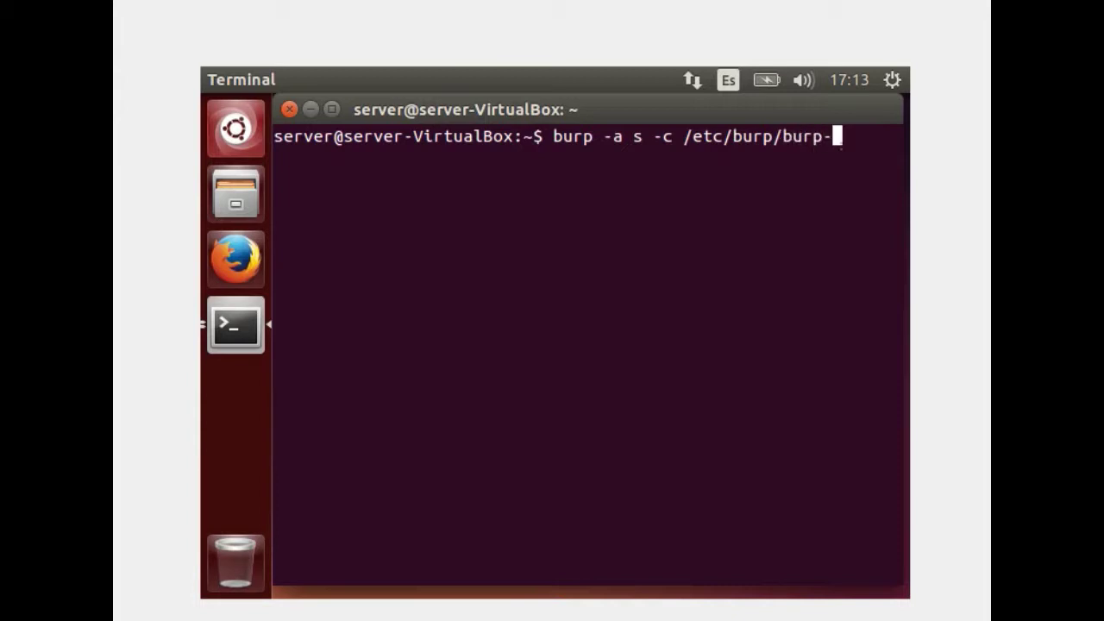
key("Tab")
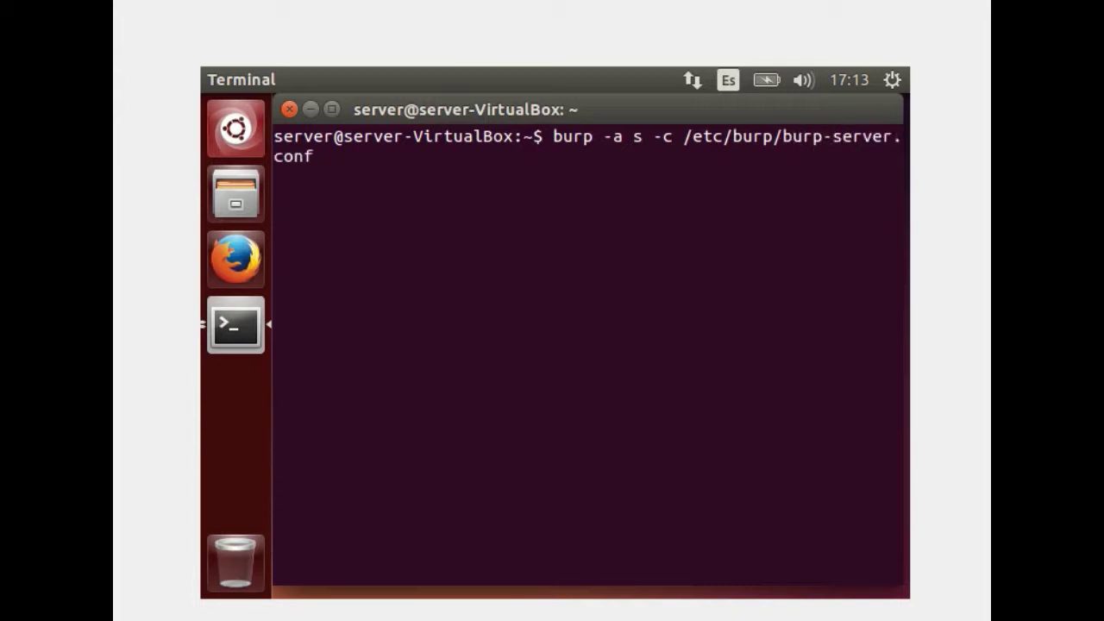
key("Return")
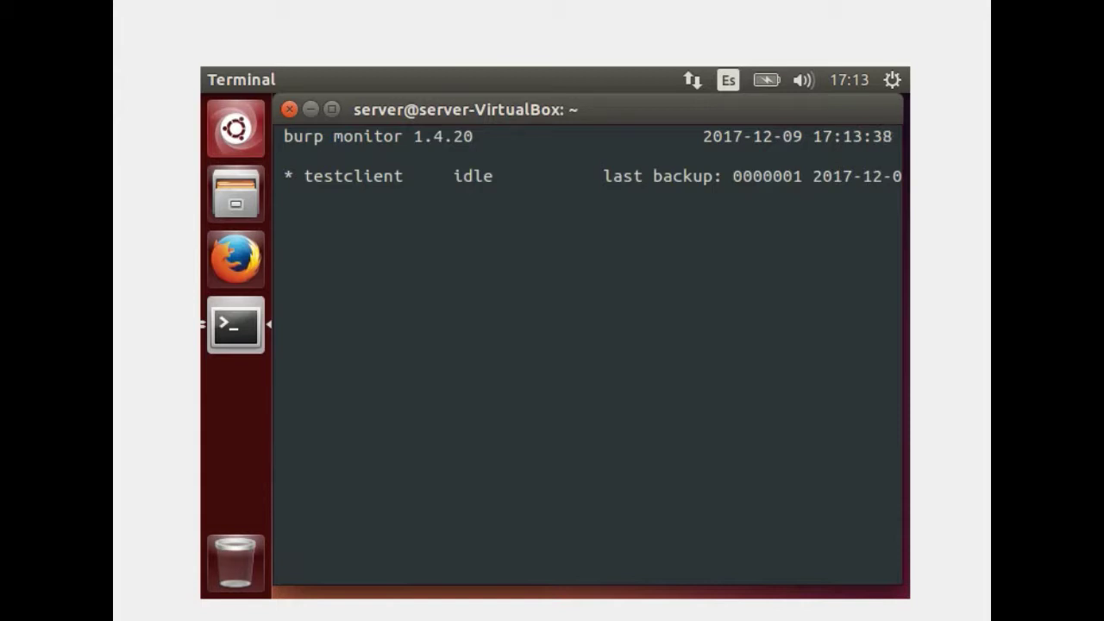
key("q")
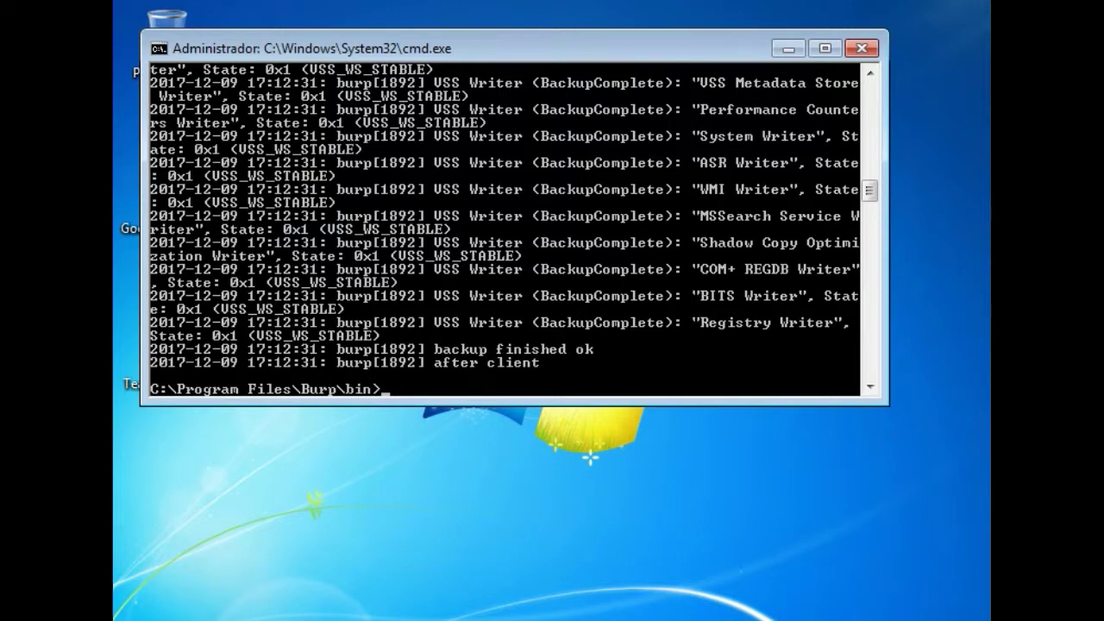
Bring the Seguridad folder forward and pick the Pingüinos picture in Imágenes de muestra
mouse_move(209, 617)
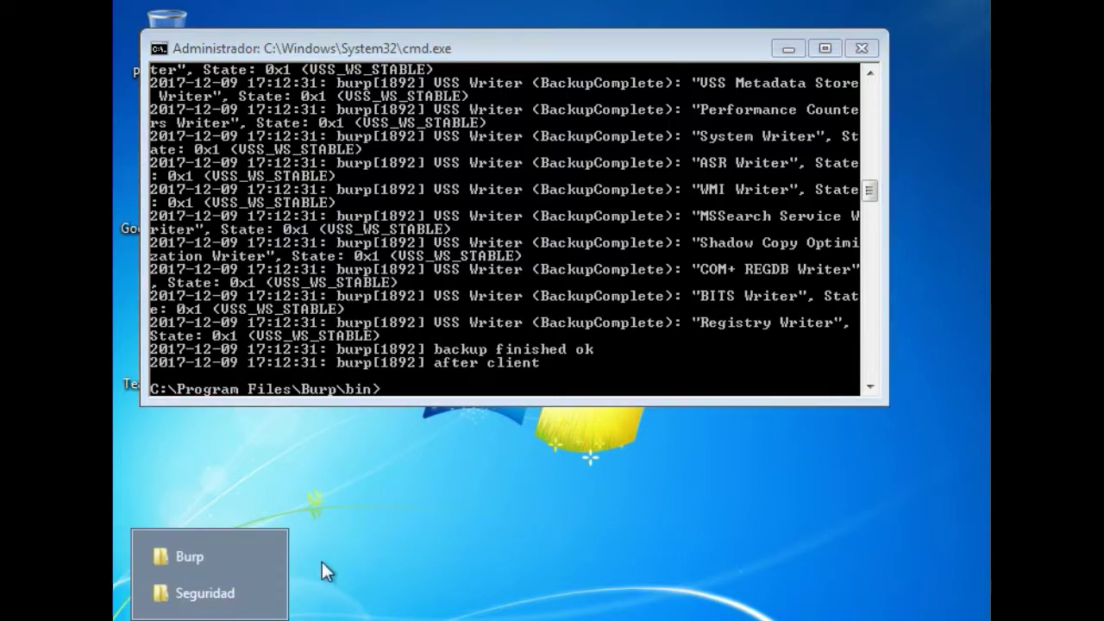
left_click(197, 593)
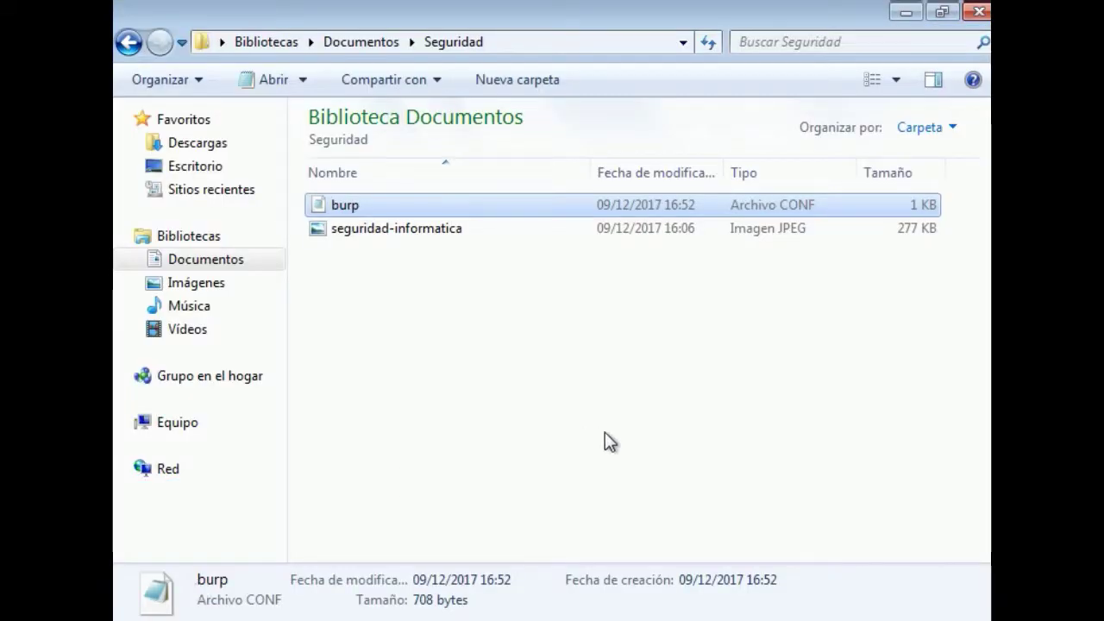
left_click(604, 434)
left_click(458, 213)
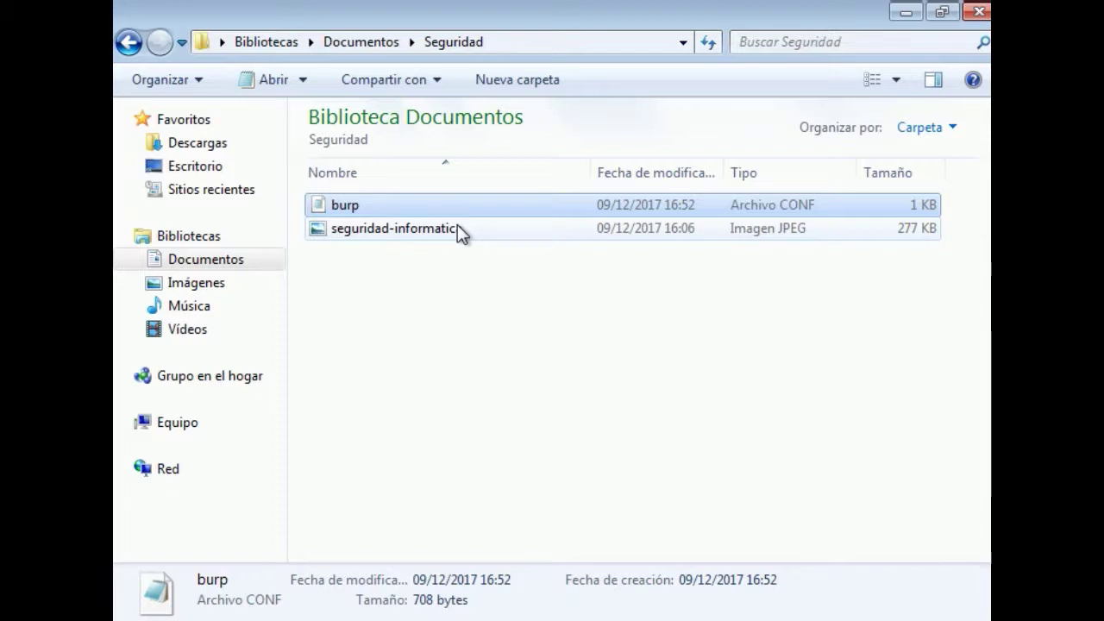
left_click(192, 284)
double_click(322, 259)
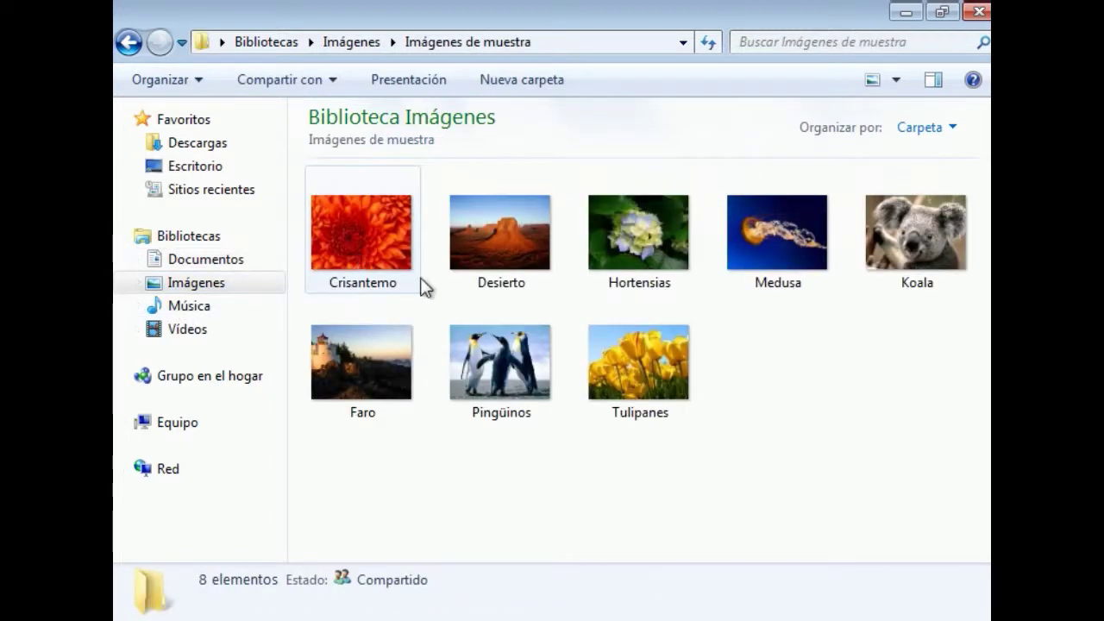
left_click(475, 340)
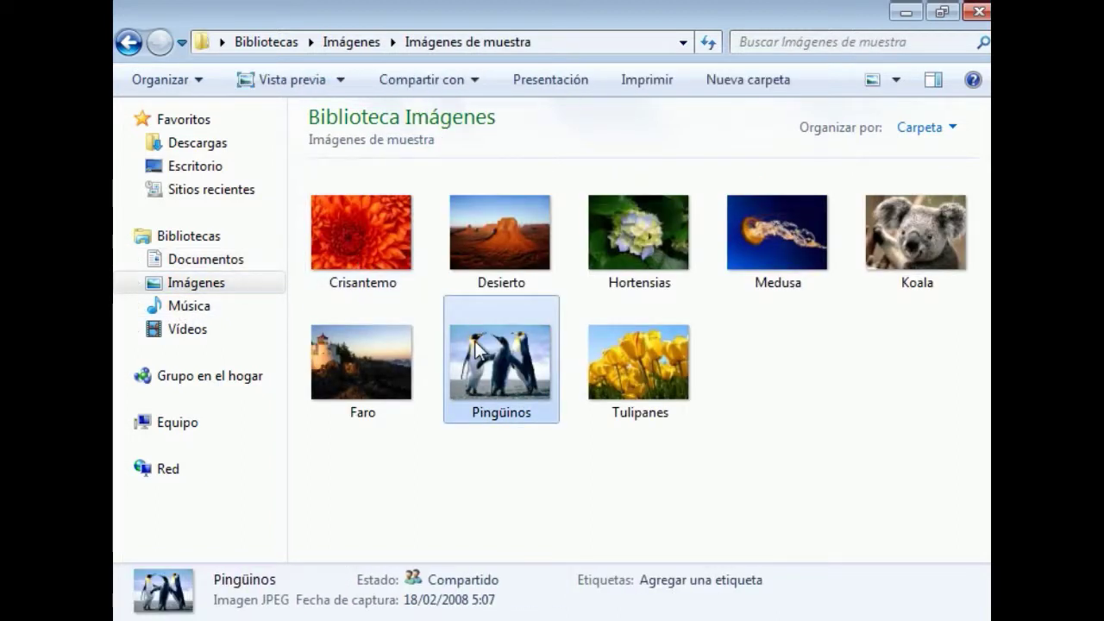
Paste the Penguins image into Documentos\Seguridad
left_click(159, 262)
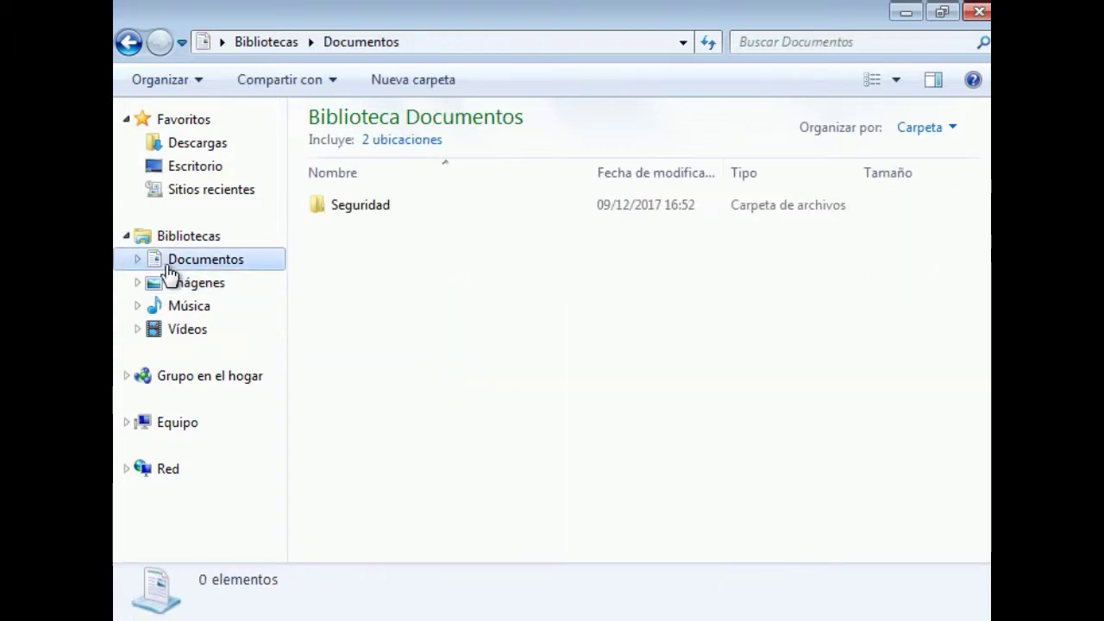
double_click(384, 212)
key("ctrl+v")
left_click(443, 392)
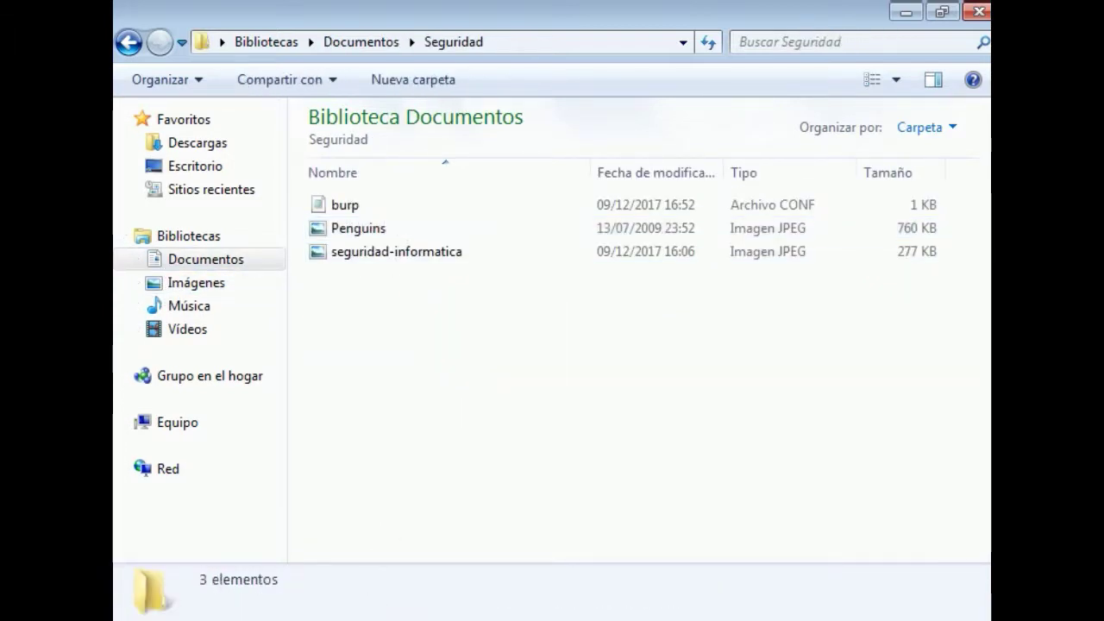
Clear the Command Prompt console with cls
key("alt+Tab")
type("cls")
key("Return")
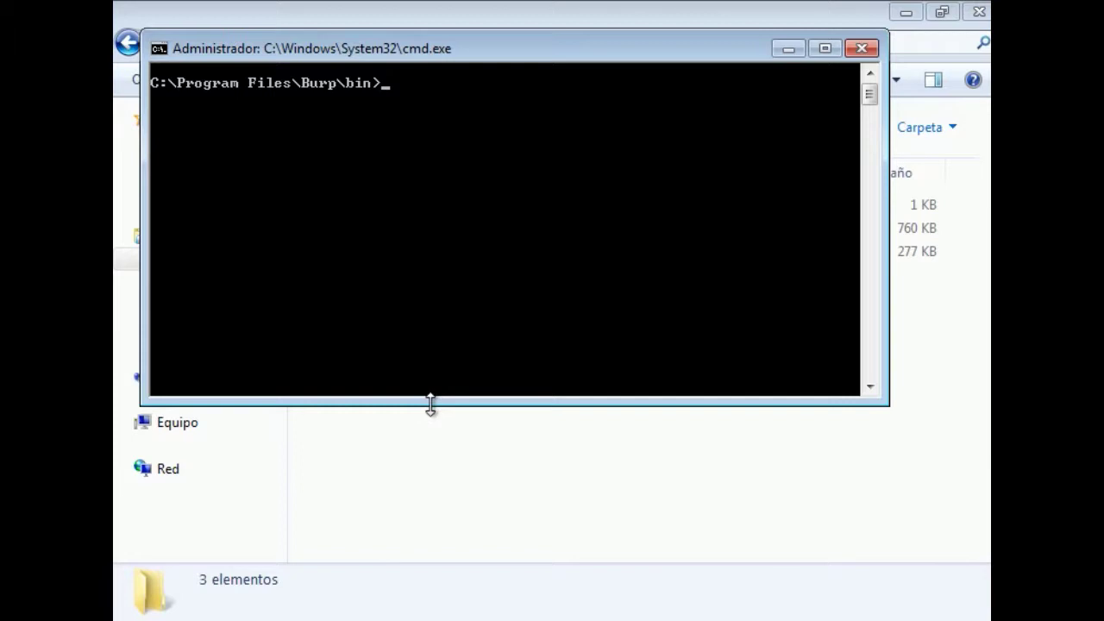
Stretch the console to full height and run the burp -a t connection test
left_click_drag(431, 399, 461, 619)
type("burp -a t")
key("Return")
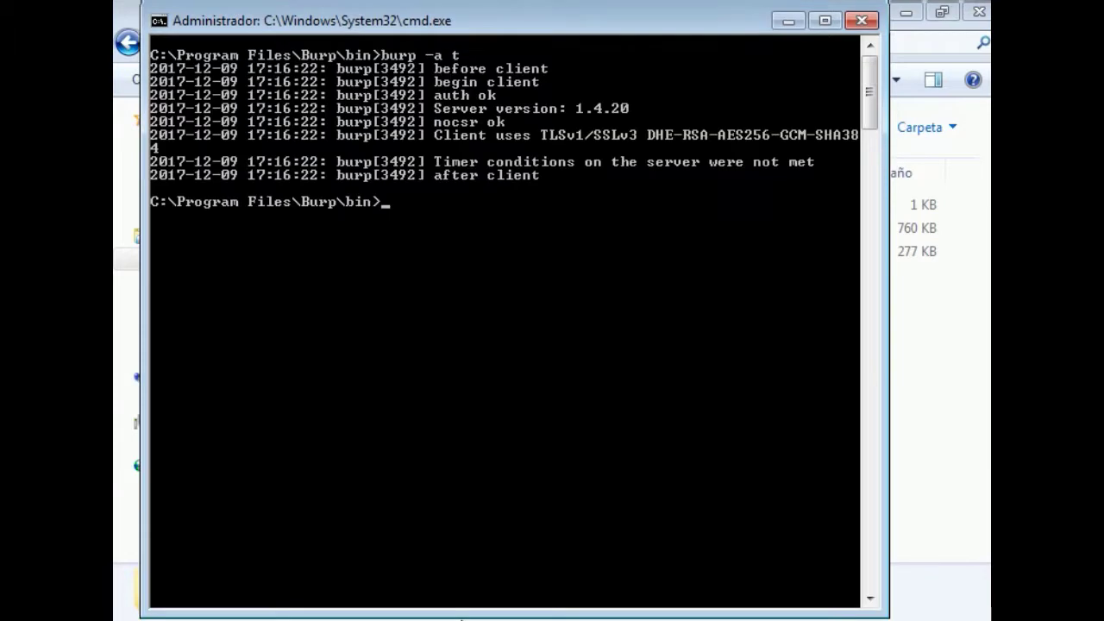
Run burp -a b to back up 2 new files (760.05 KB), then clear the console
key("Up")
key("BackSpace")
type("b")
key("Return")
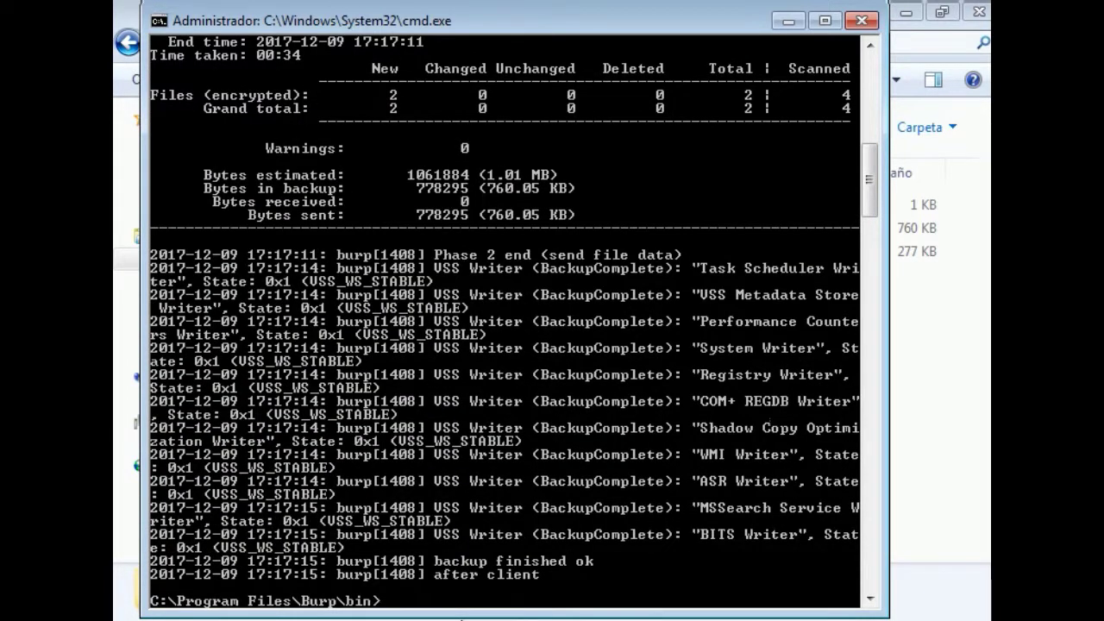
type("cls")
key("Return")
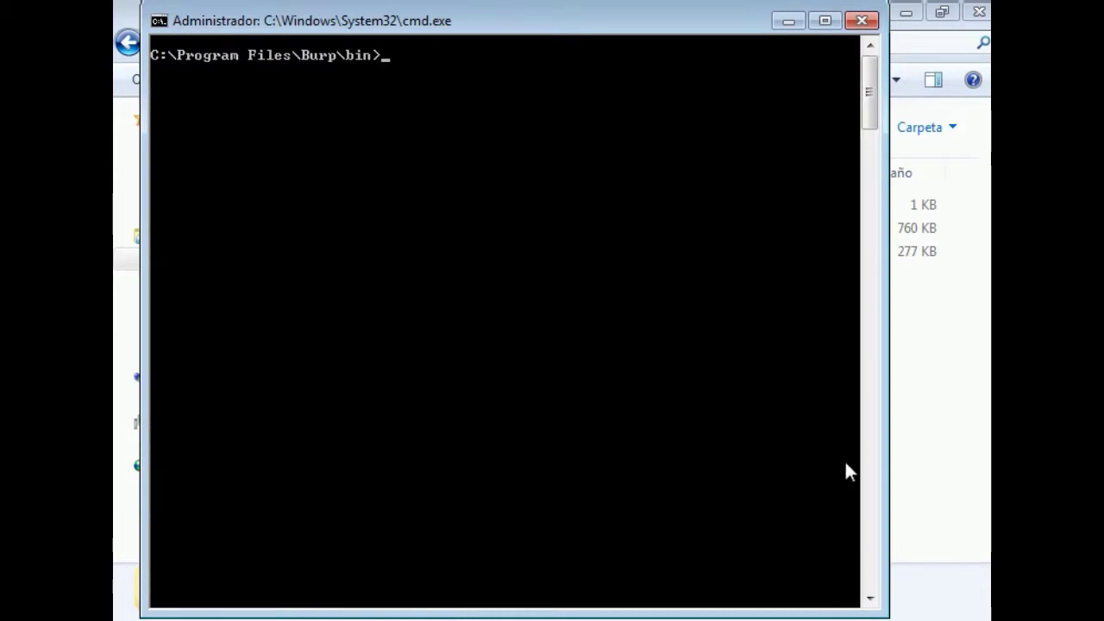
List the stored backups with burp -a l, showing 0000001 and 0000002
key("Up")
key("Up")
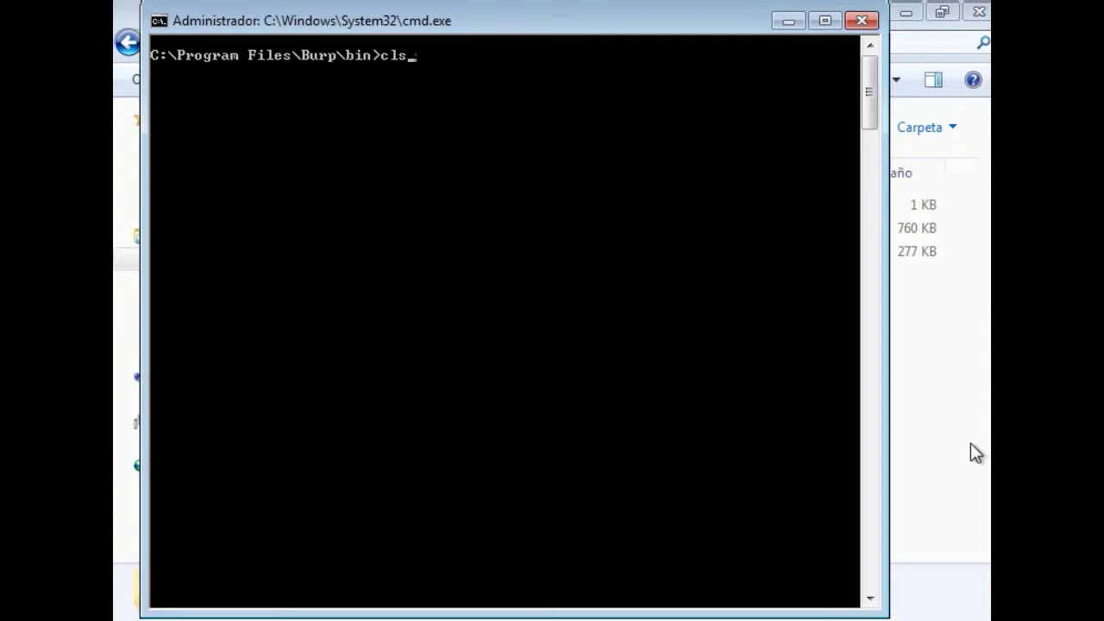
key("BackSpace")
type("l")
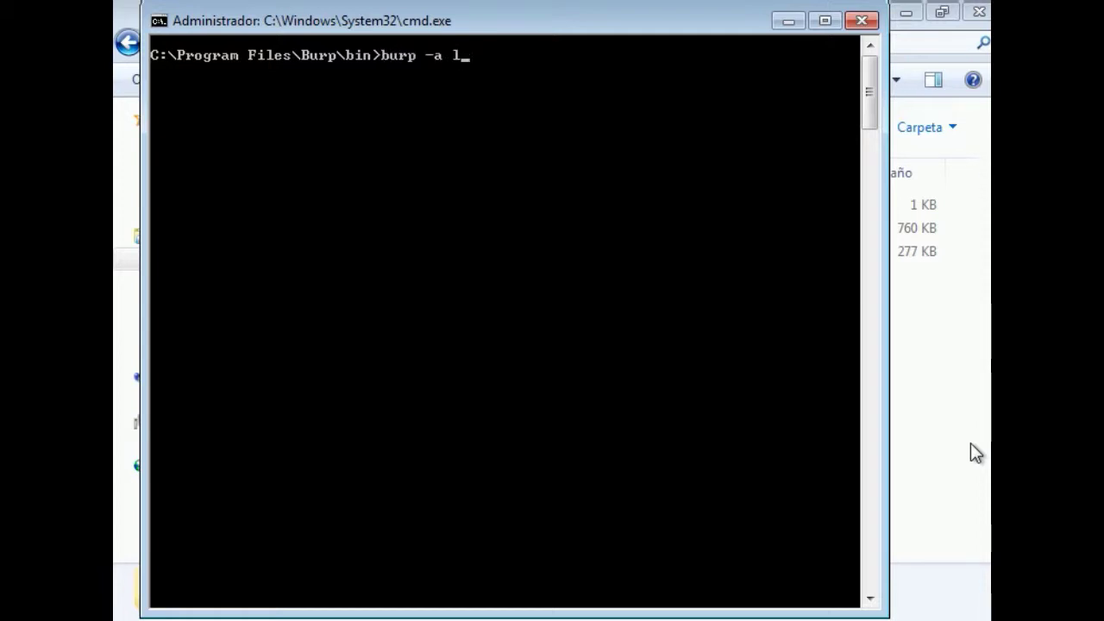
key("Return")
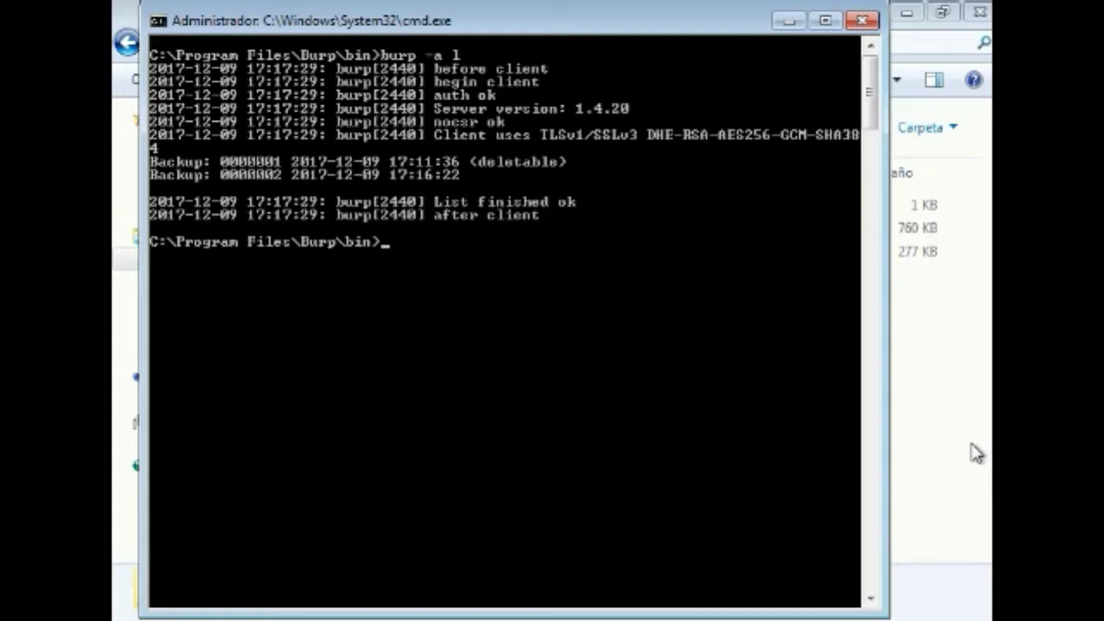
left_click(973, 452)
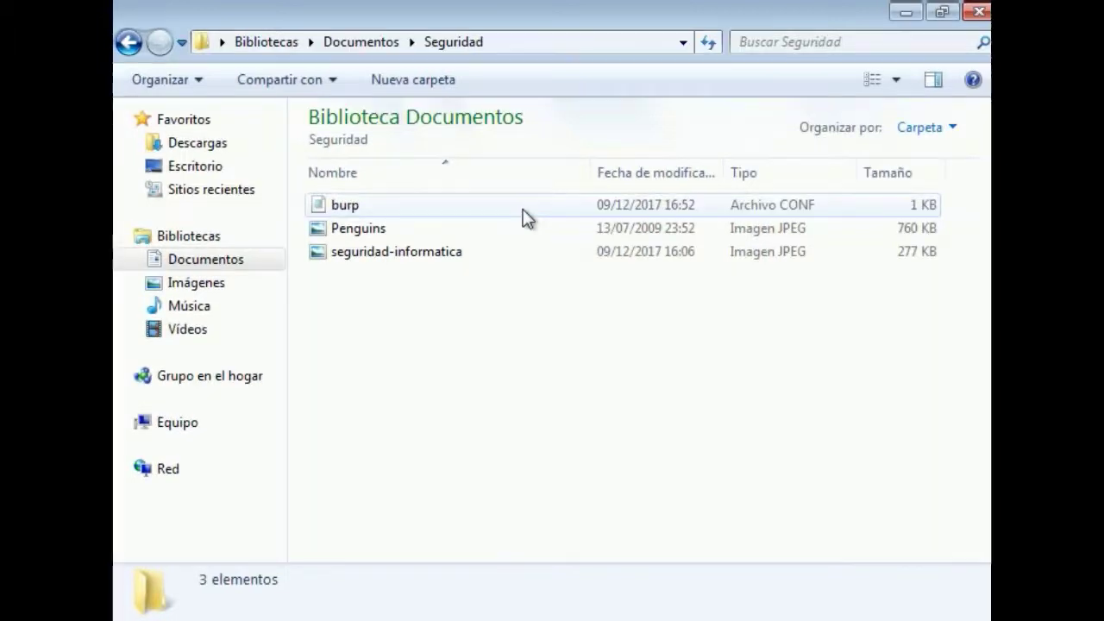
Permanently delete burp, Penguins and seguridad-informatica, leaving Seguridad with 0 elementos
left_click(522, 209)
key("shift+Down")
key("shift+Down")
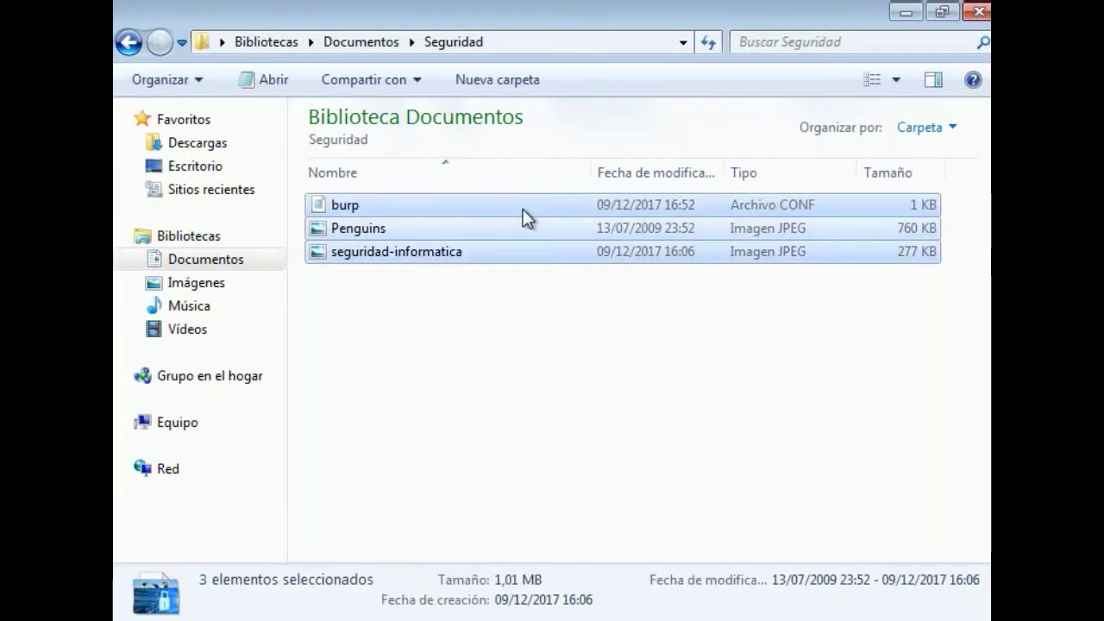
key("Delete")
key("Escape")
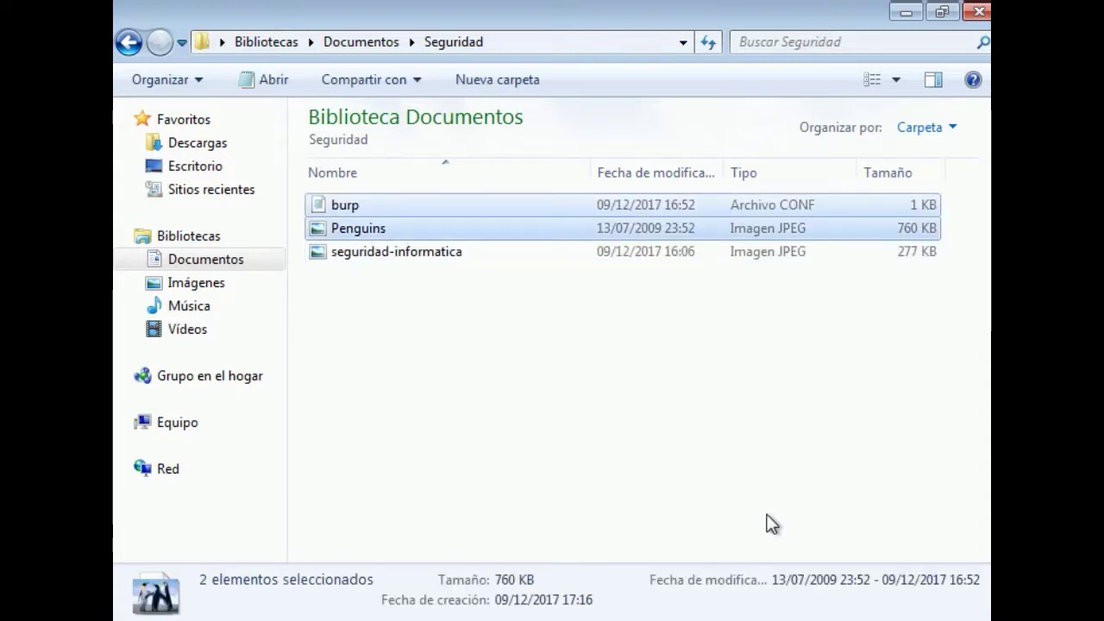
key("Down")
key("shift+Up")
key("shift+Up")
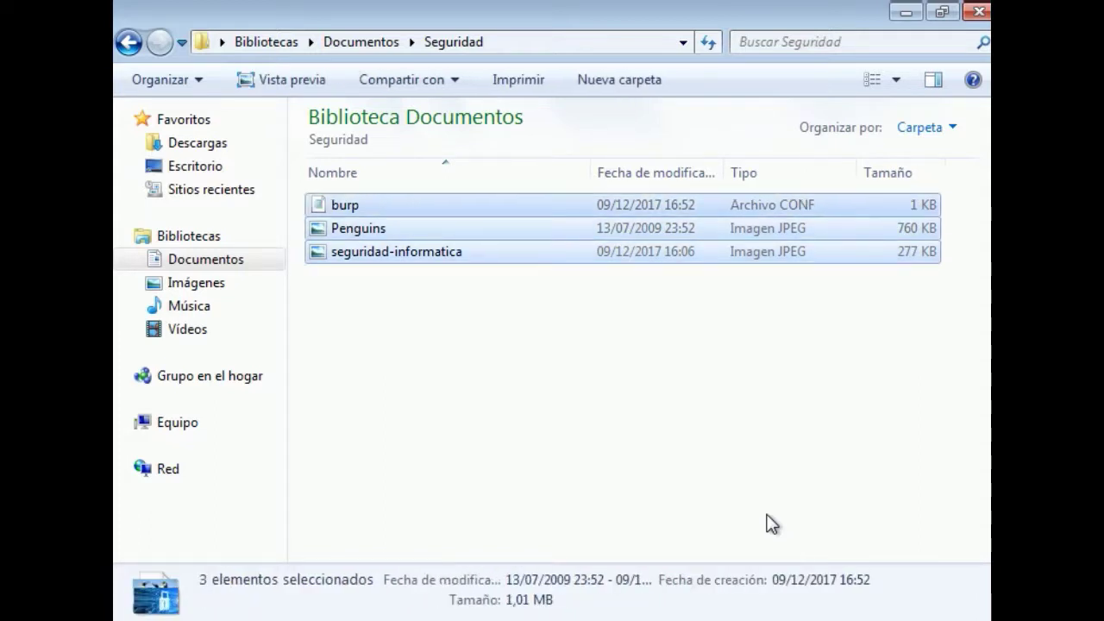
key("shift+Delete")
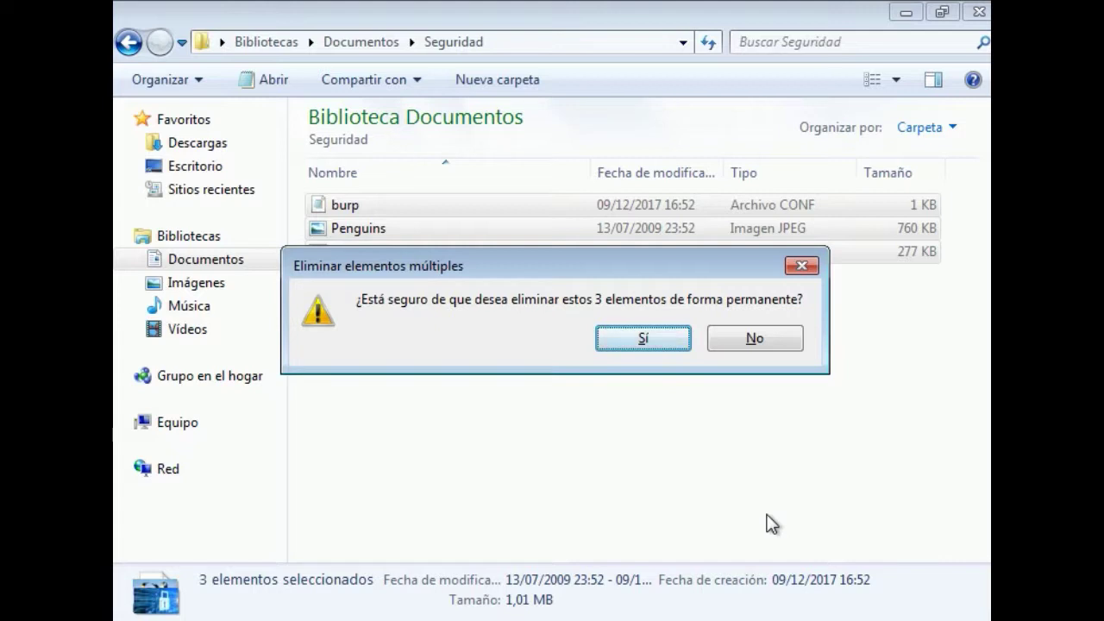
key("Return")
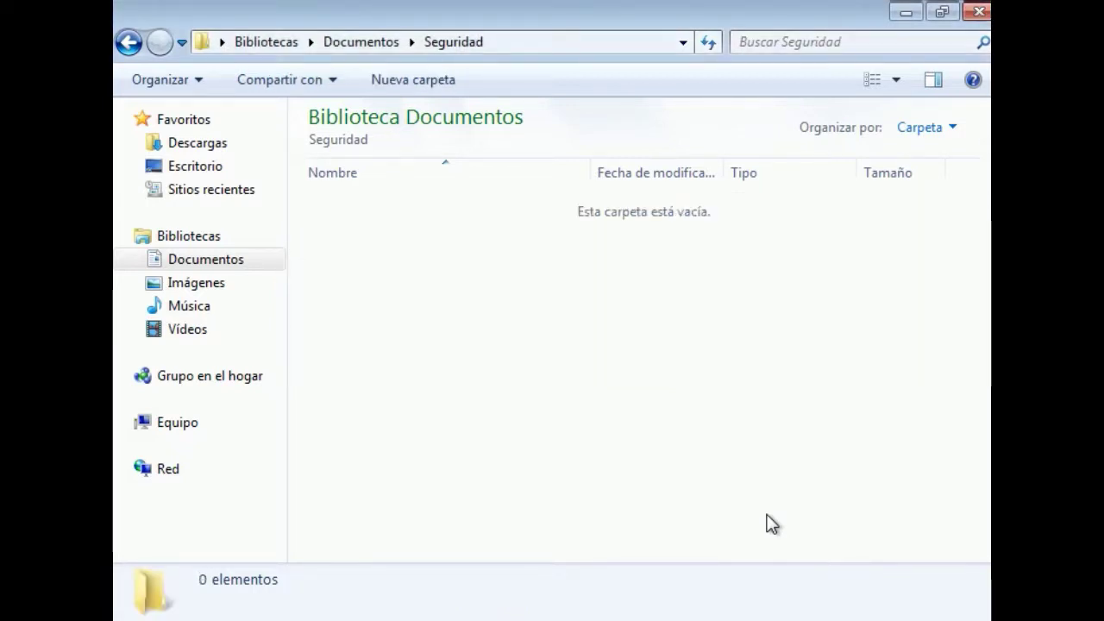
Run burp -a r to restore burp, Penguins and seguridad-informatica into Seguridad
key("alt+Tab")
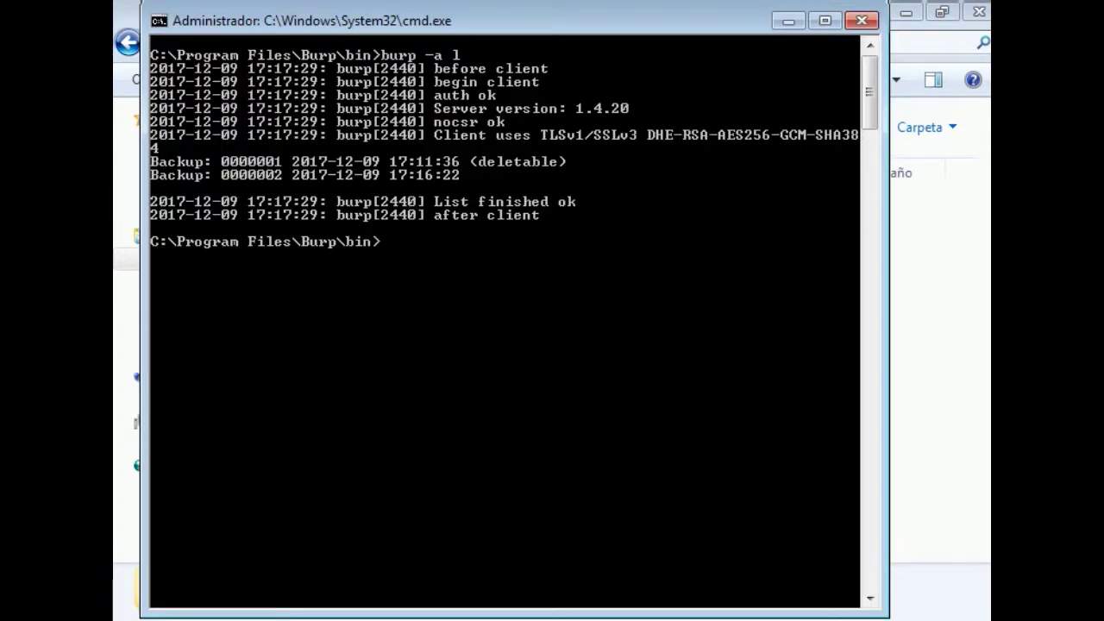
key("Up")
key("BackSpace")
type("rp -a r")
key("Return")
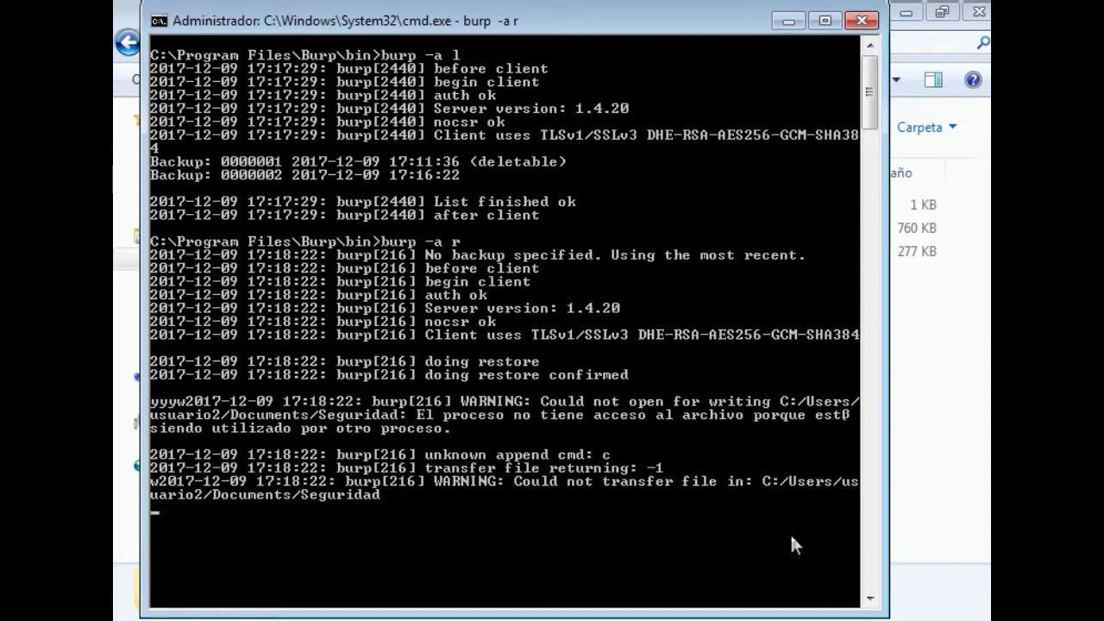
left_click(943, 515)
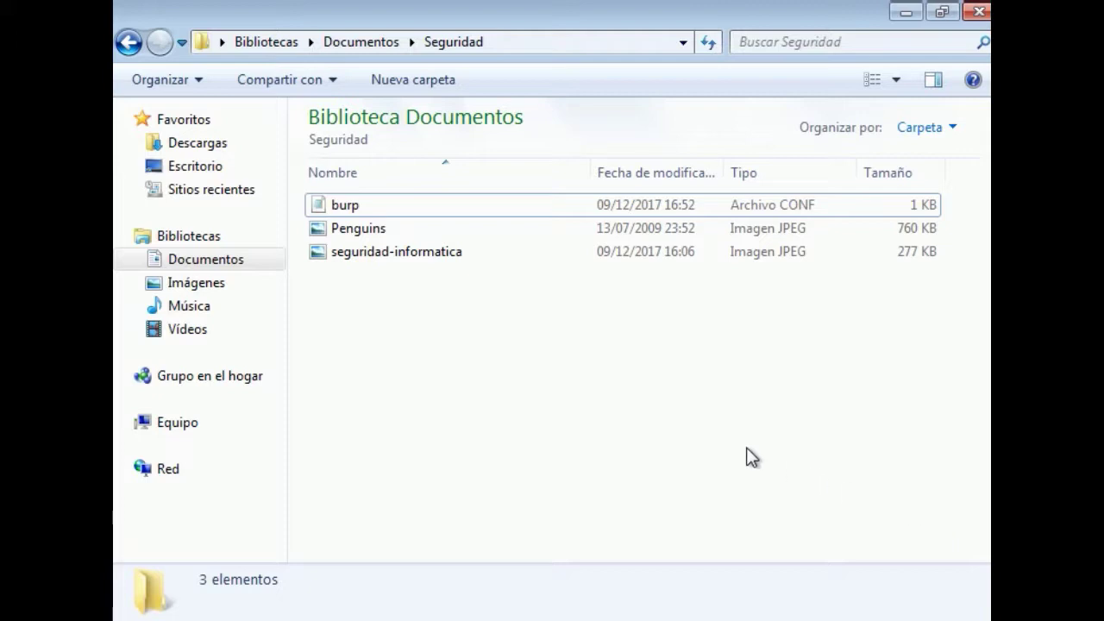
Permanently delete all three Seguridad files again
left_click(473, 254)
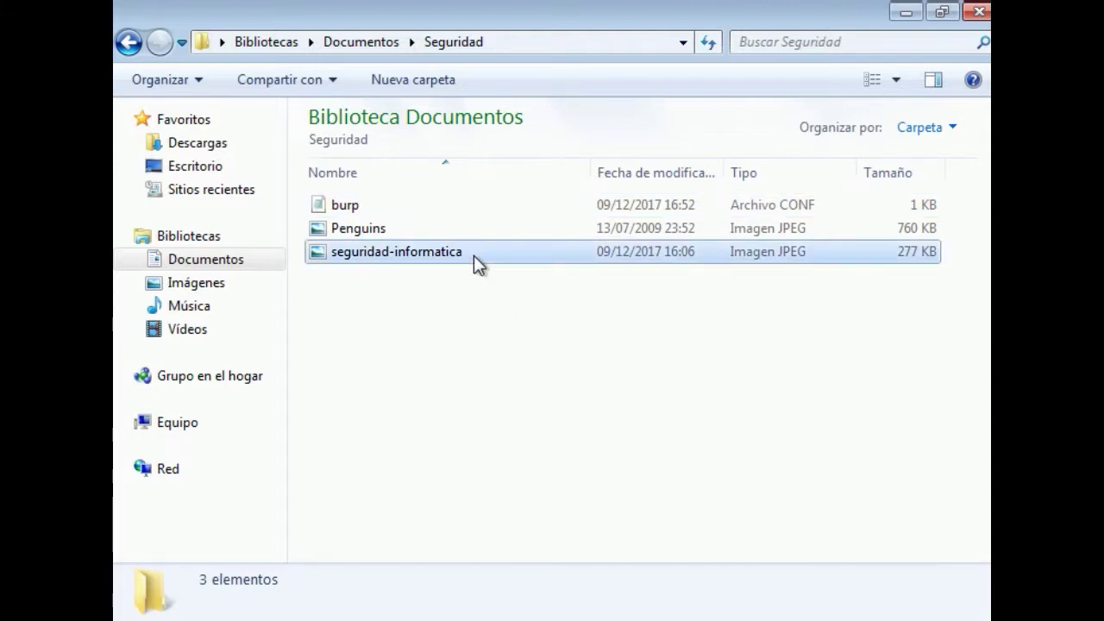
key("shift+Up")
key("shift+Up")
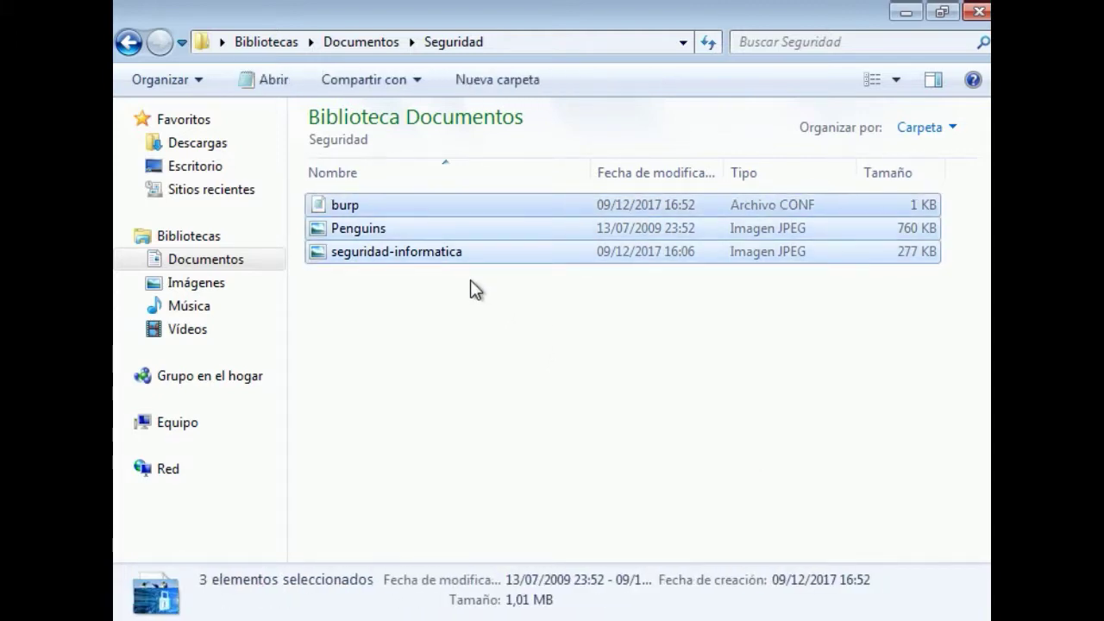
key("shift+Delete")
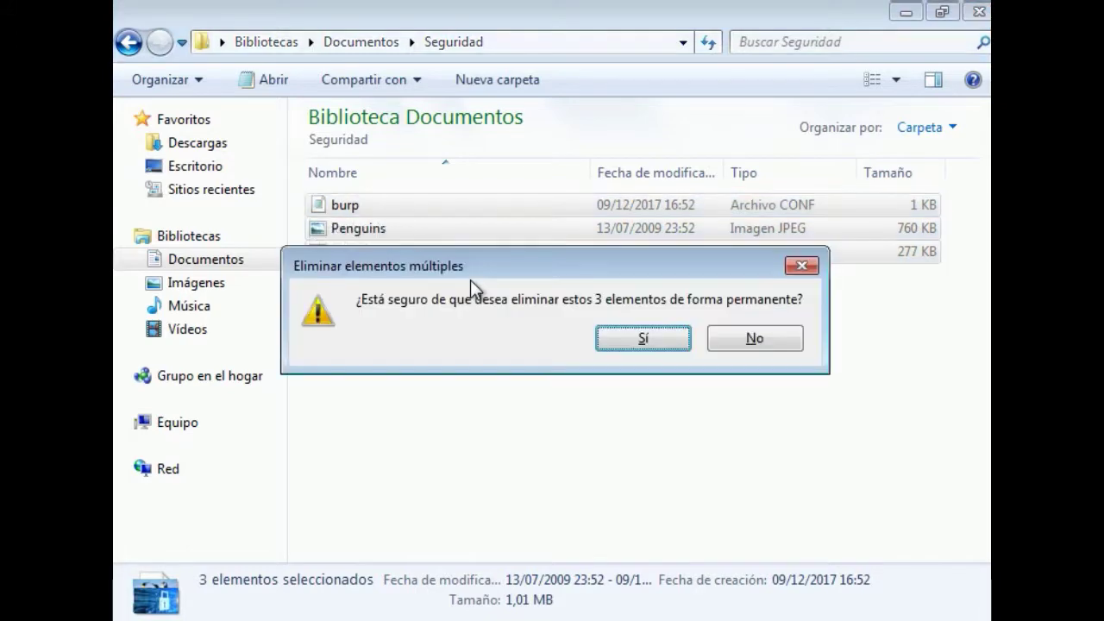
key("Return")
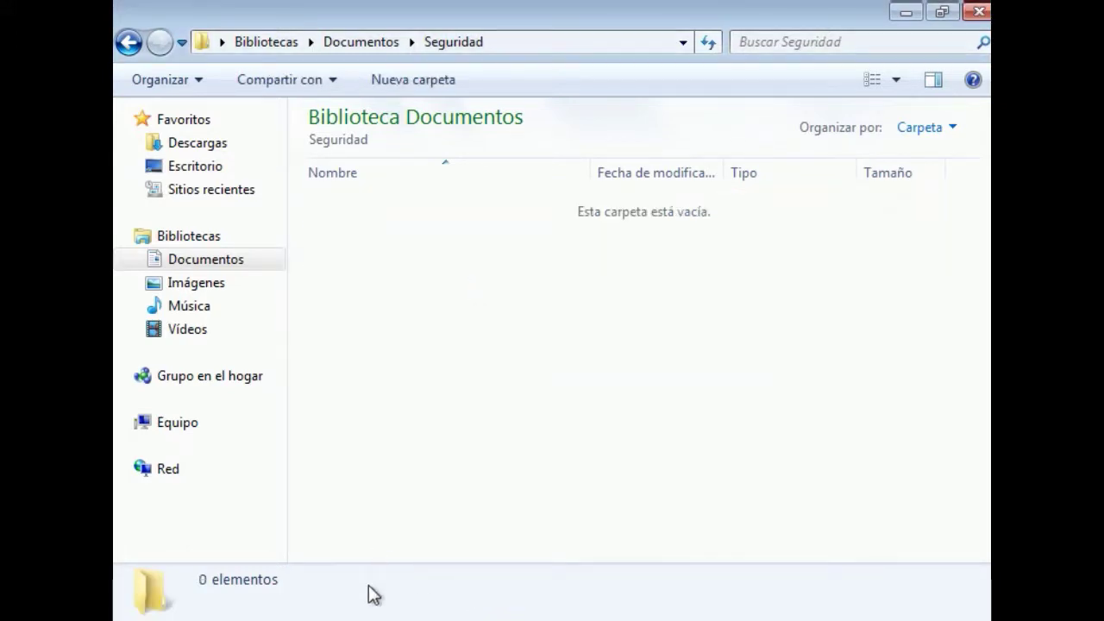
Resize the console beside the folder and rerun the burp -a r restore
left_click(363, 596)
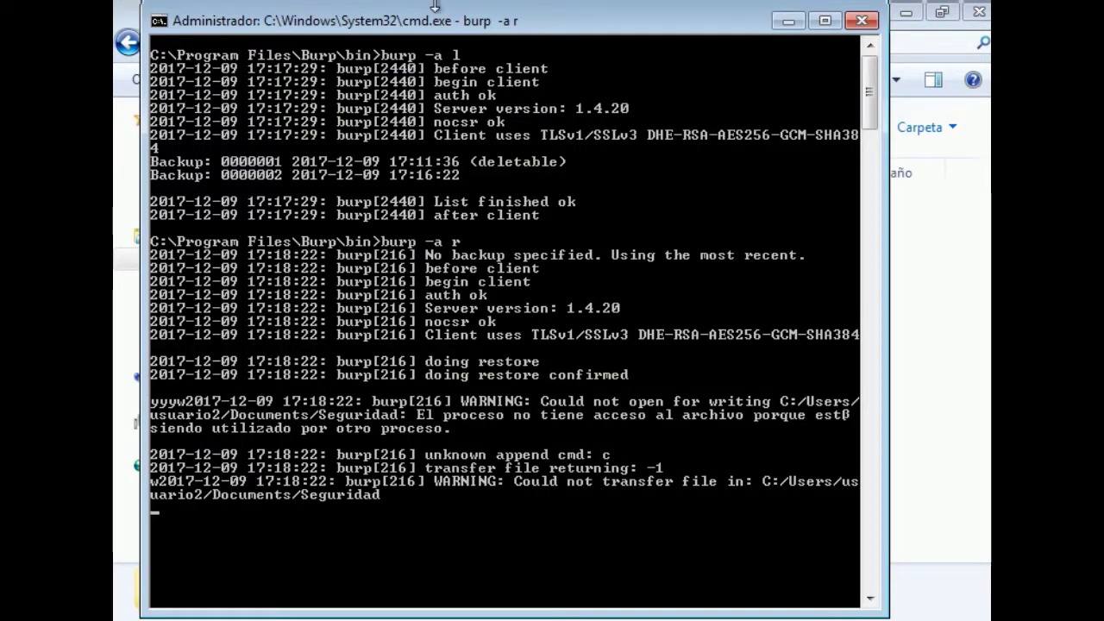
left_click_drag(409, 21, 446, 371)
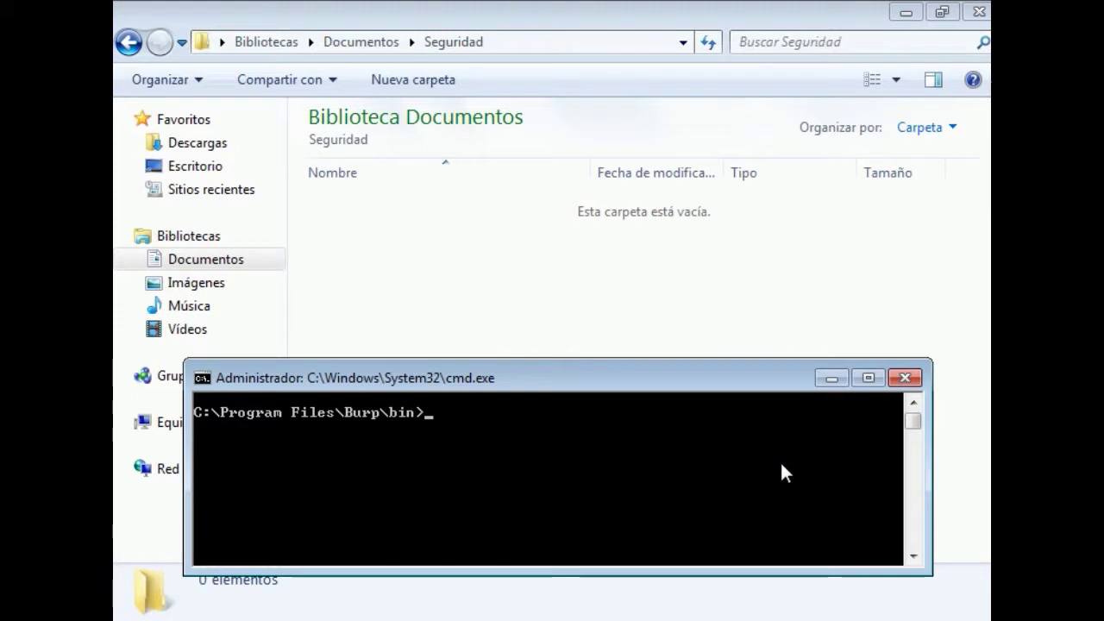
key("Up")
key("Up")
key("Down")
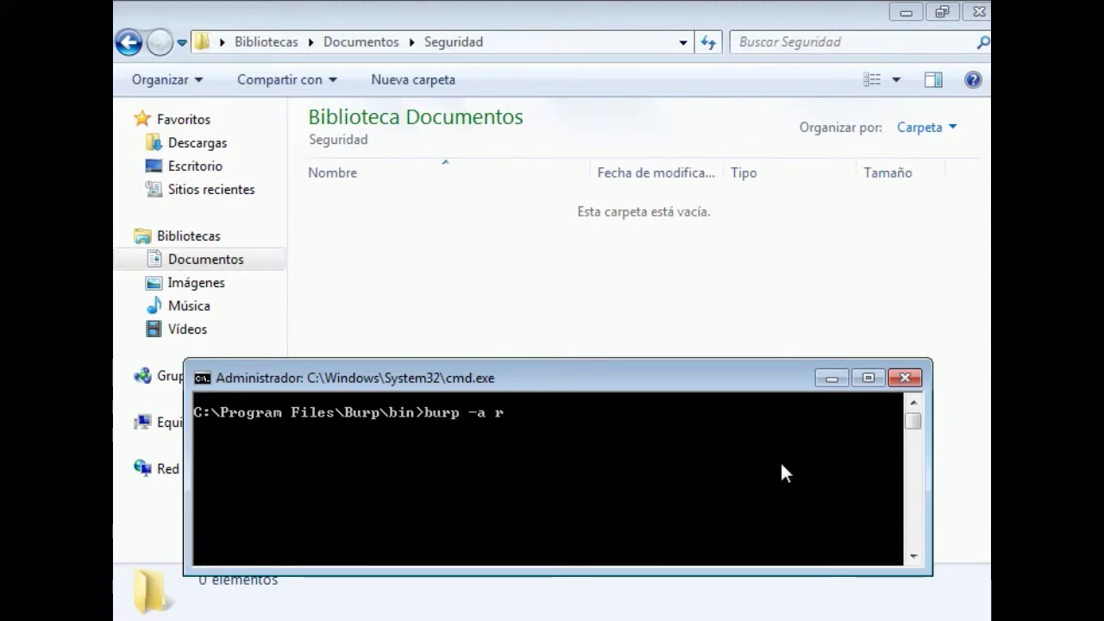
key("Return")
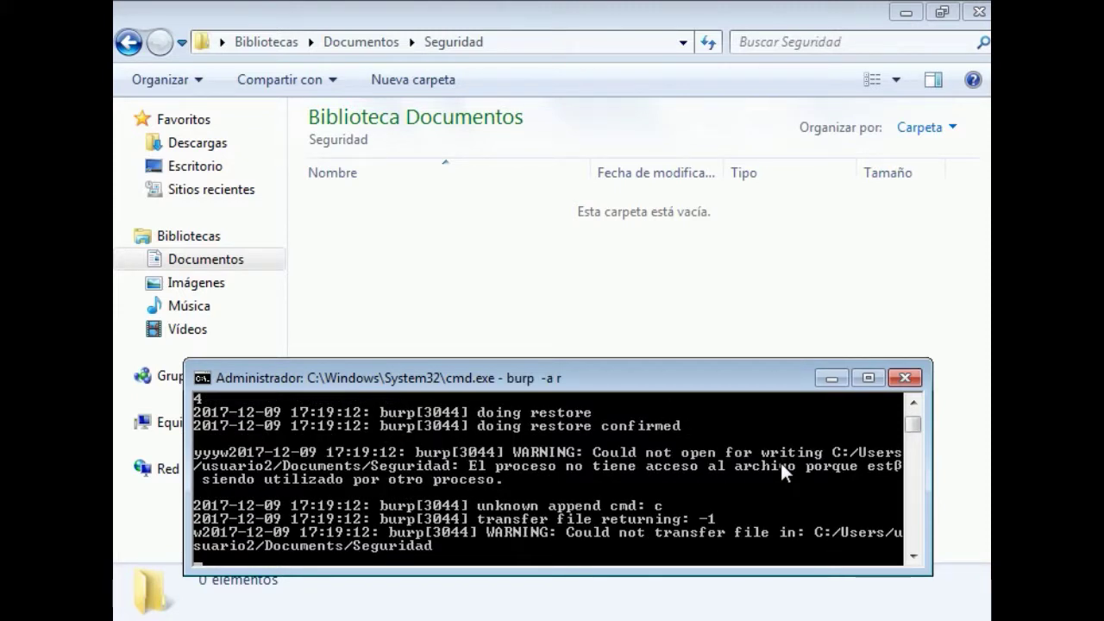